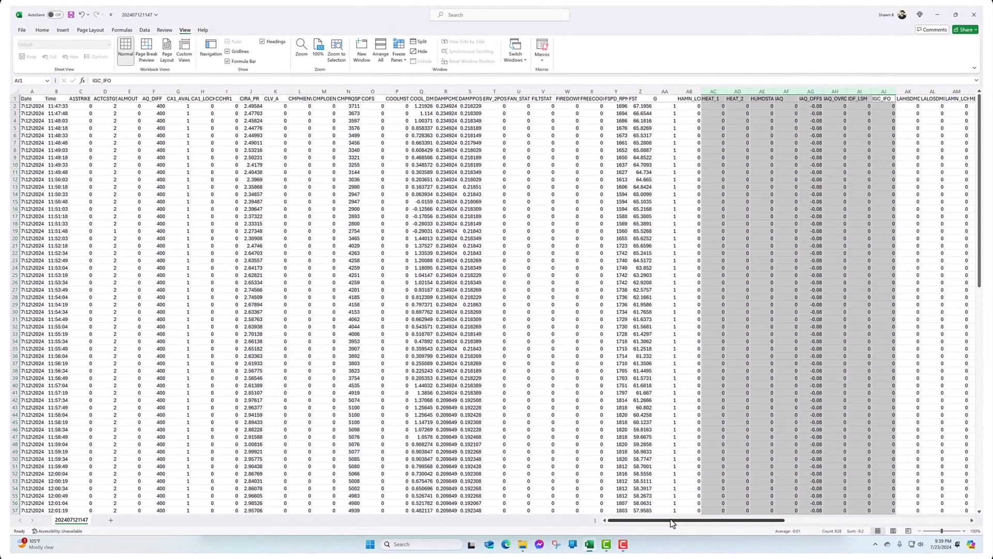
Delete the selected columns AC to AJ, HEAT_1 through IGC_IFO
mouse_move(670, 519)
left_mouse_down()
mouse_move(866, 525)
mouse_move(666, 522)
left_mouse_up()
left_click_drag(774, 520, 894, 517)
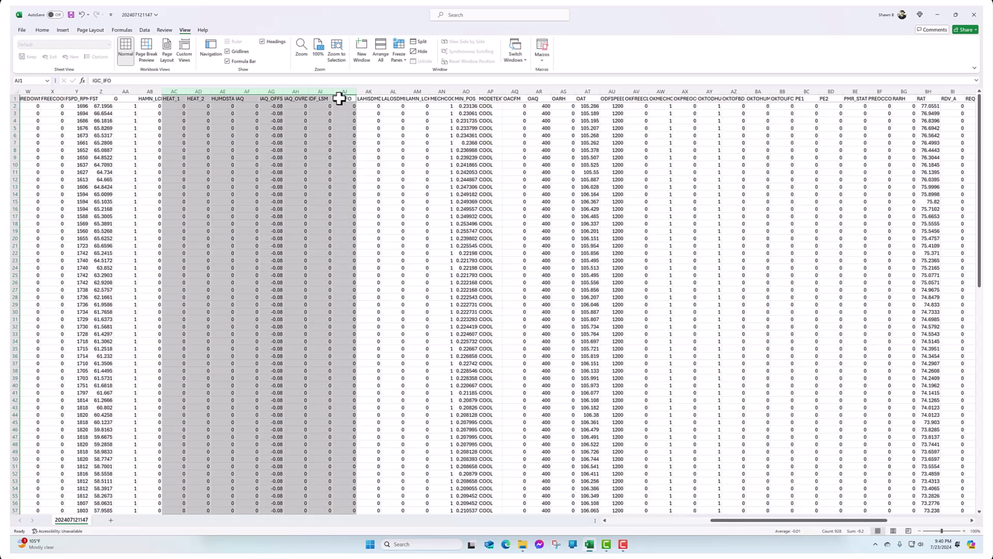
key("ctrl+minus")
Delete columns AN to AY, OKFREECL through RARH
left_click_drag(466, 91, 710, 92)
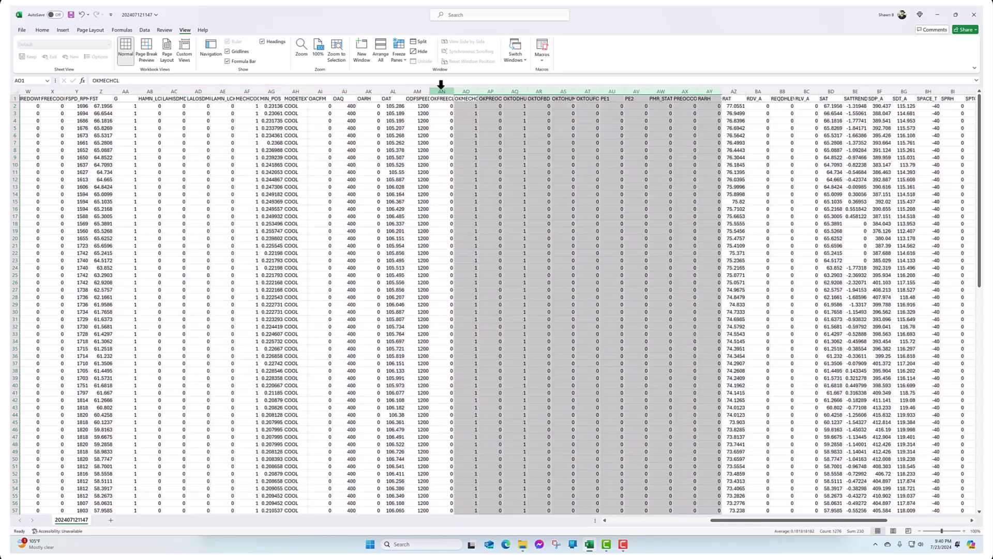
left_click(441, 91, "ctrl")
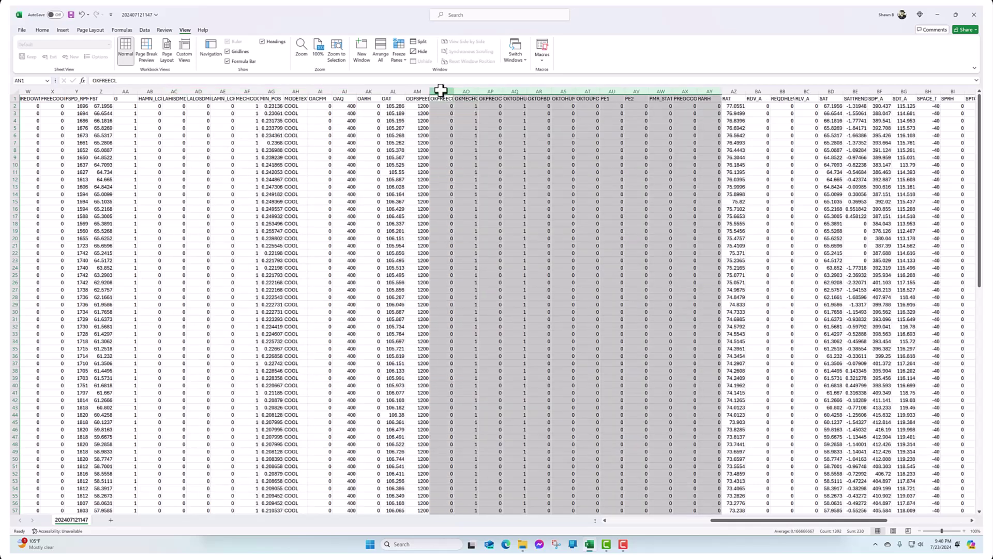
right_click(441, 92)
left_click(463, 178)
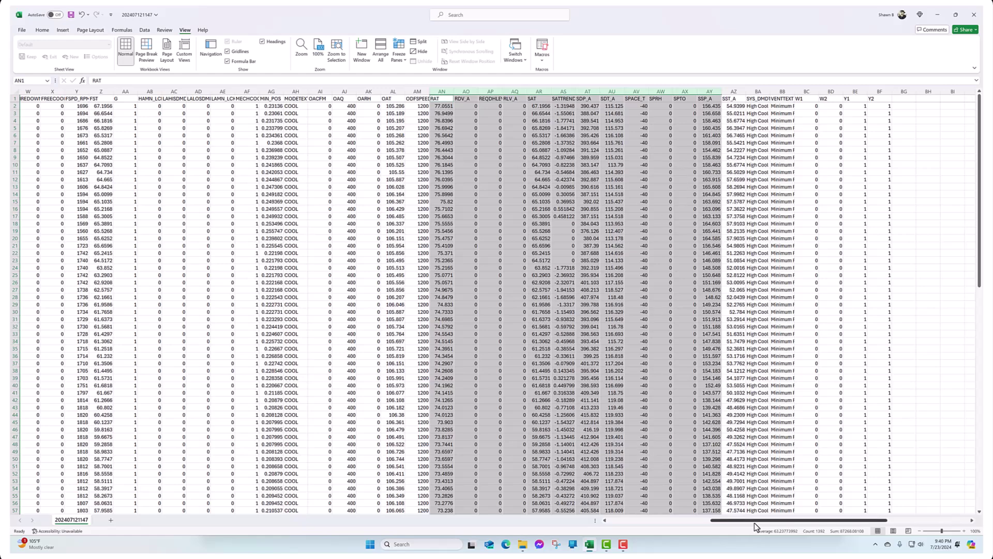
Examine the remaining columns across the full log, from the Date and Time columns to W1, W2, Y1 and Y2
left_click_drag(754, 520, 807, 525)
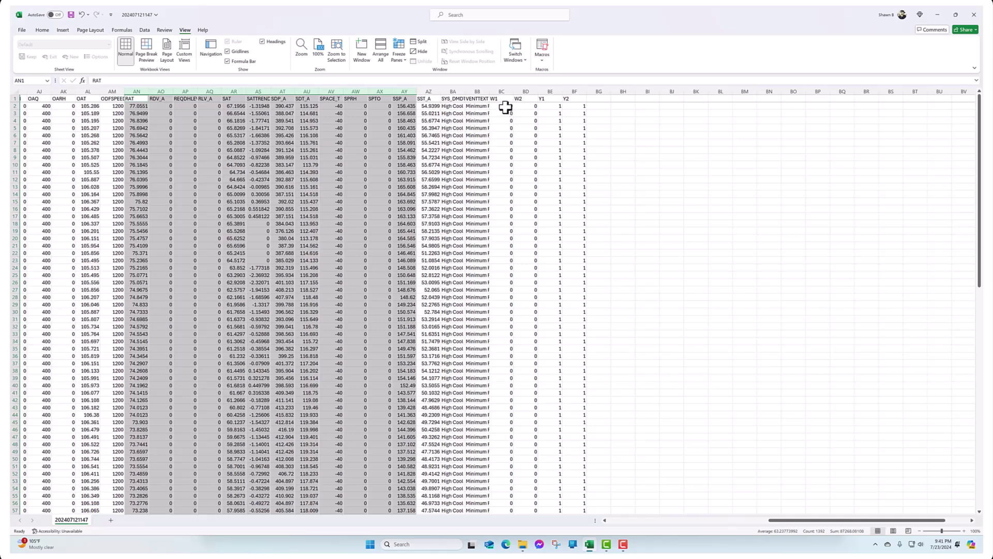
scroll(578, 182, "down", 5)
scroll(577, 182, "down", 15)
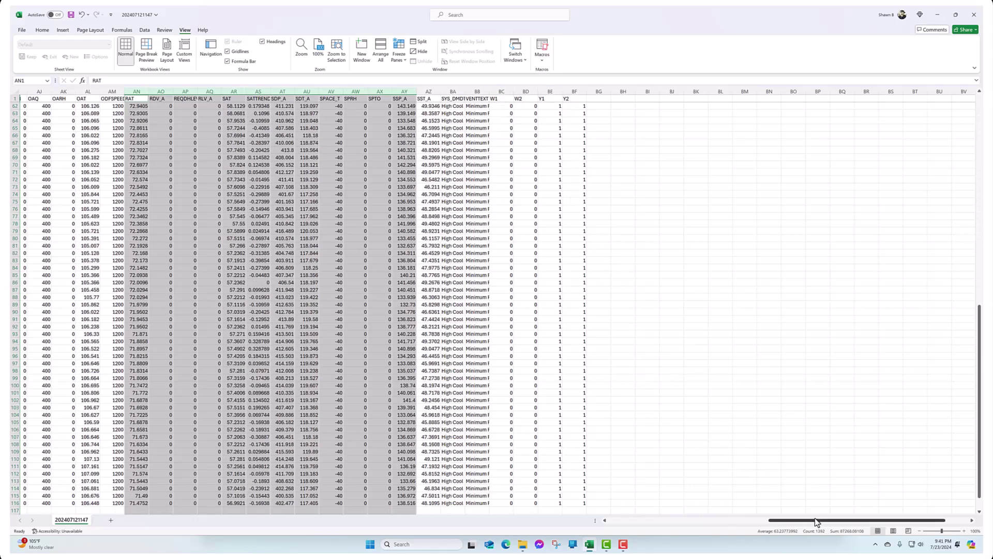
left_click_drag(815, 524, 637, 532)
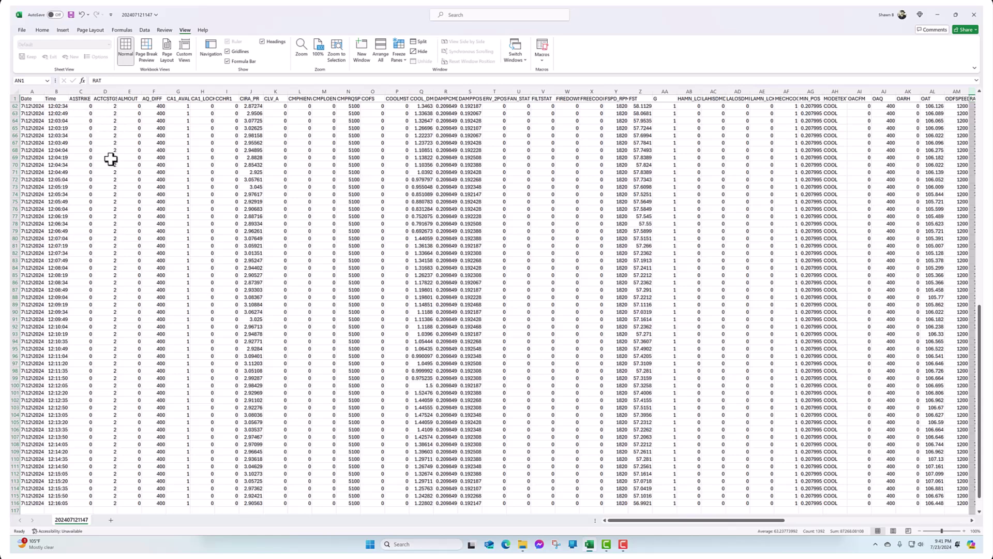
scroll(132, 150, "down", 3)
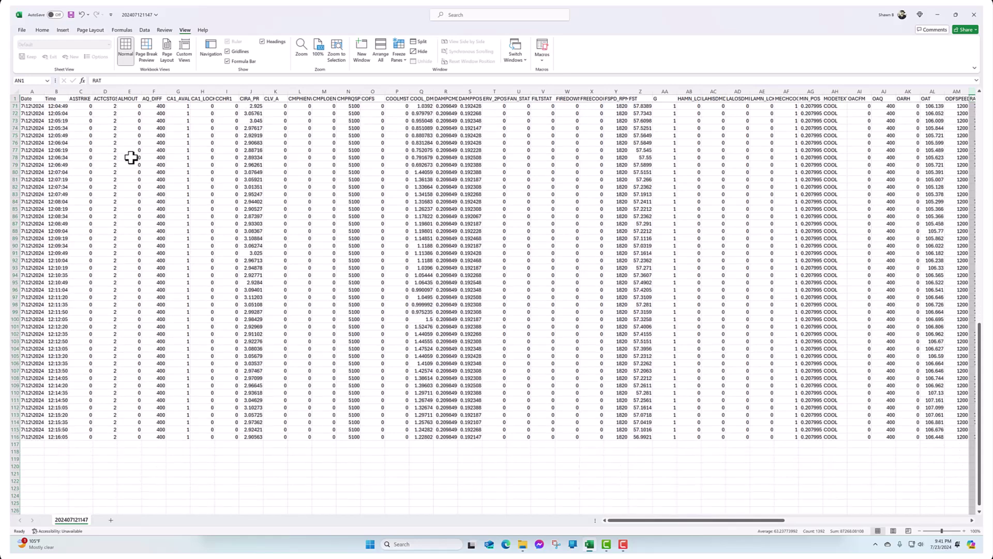
scroll(132, 160, "up", 14)
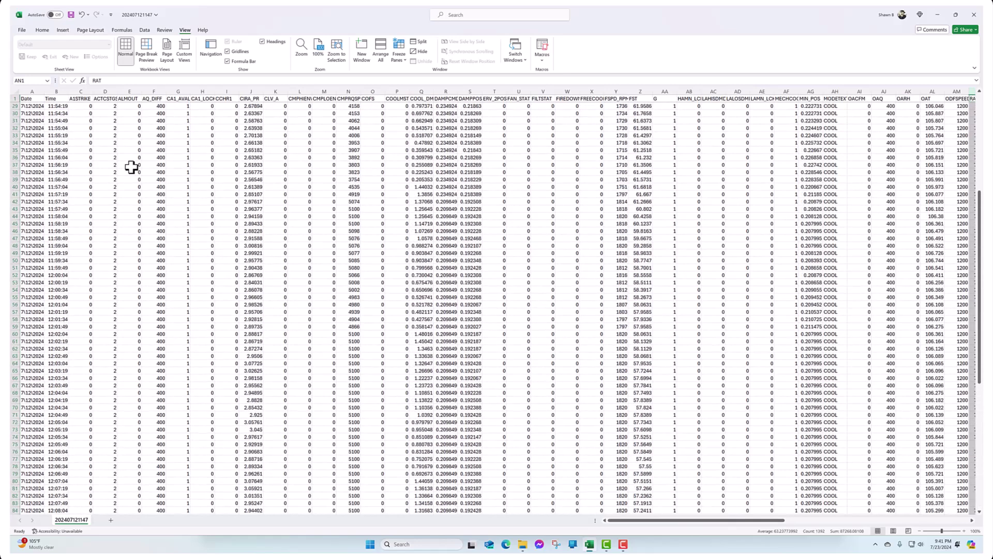
scroll(132, 167, "up", 9)
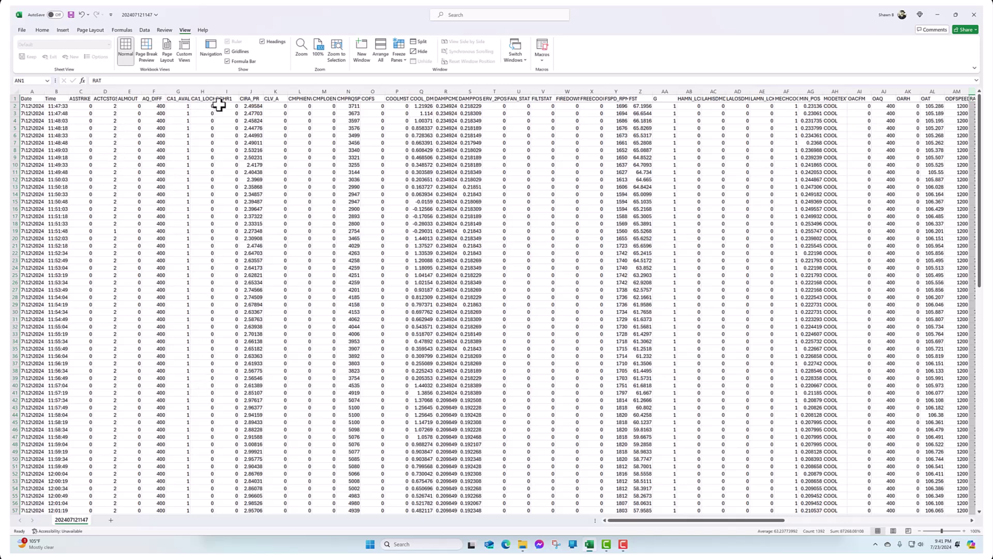
scroll(206, 308, "down", 3)
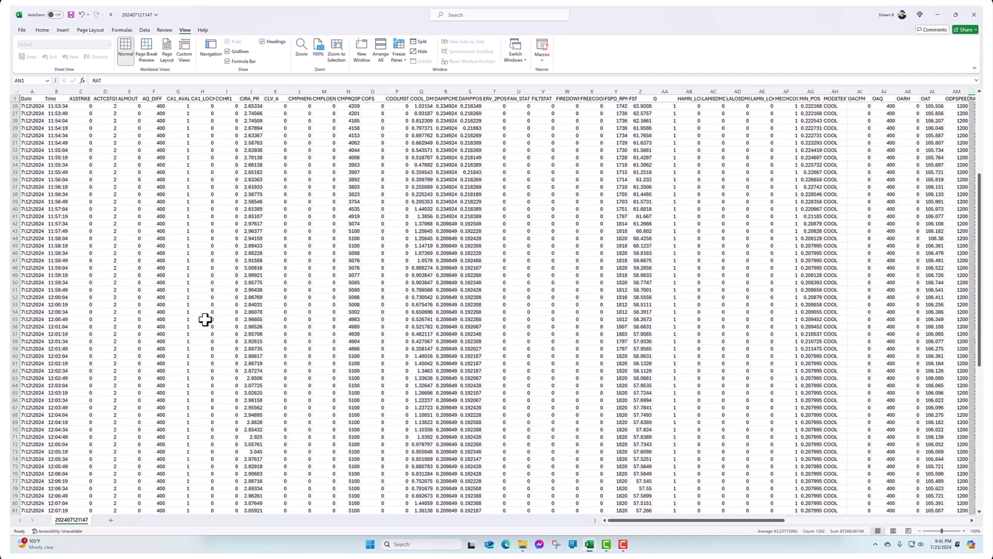
scroll(205, 319, "up", 3)
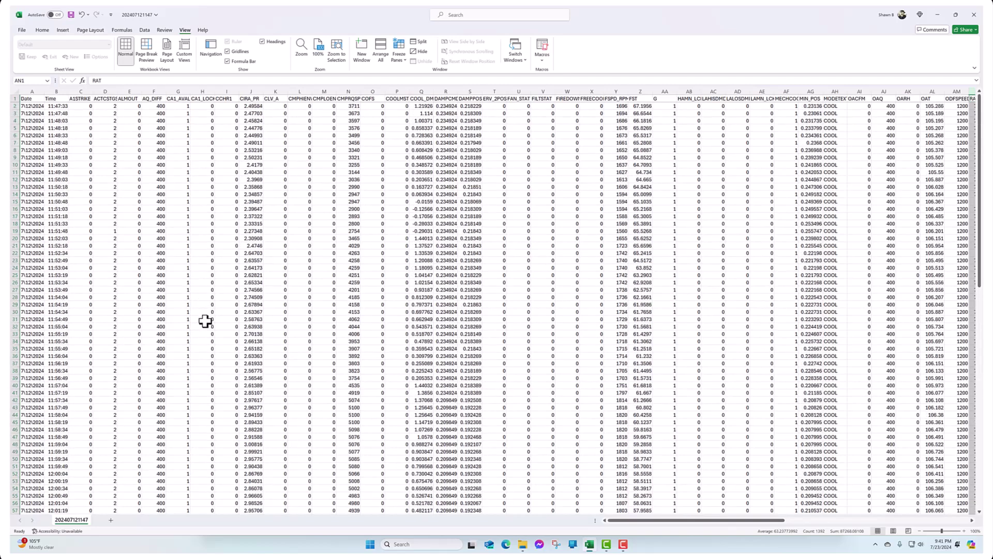
scroll(187, 393, "down", 8)
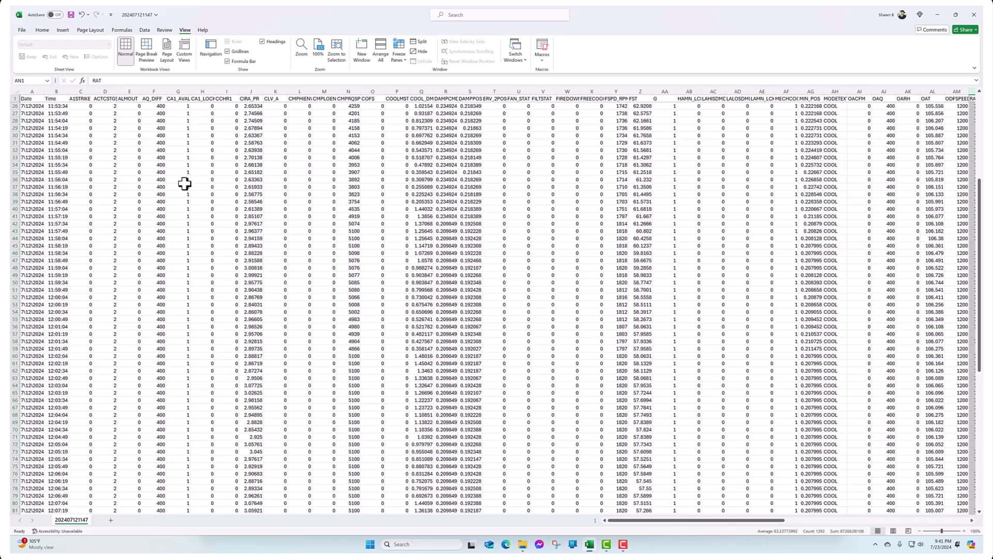
scroll(187, 264, "up", 8)
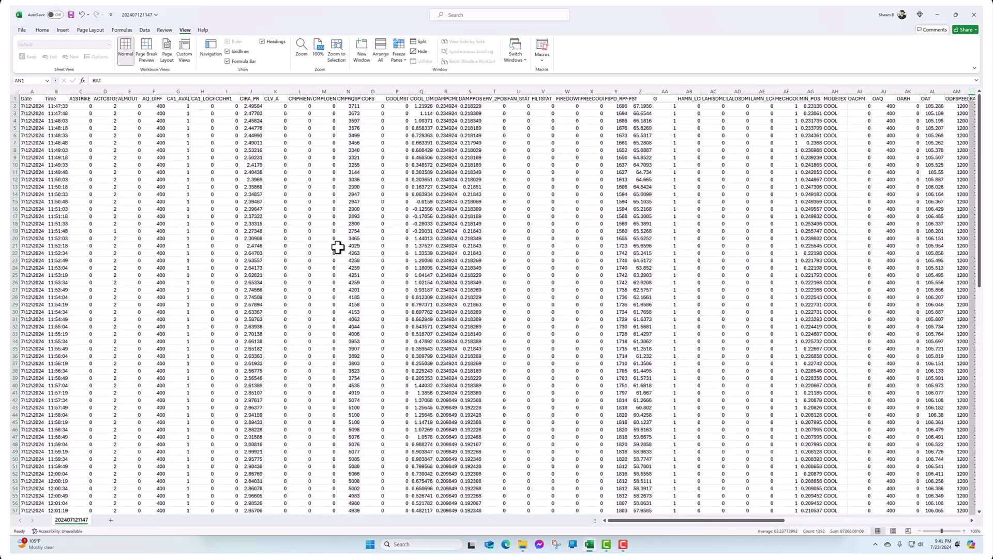
Check columns O and P, COFS and the neighbouring COOLMST column, down the log and delete both
scroll(394, 273, "down", 20)
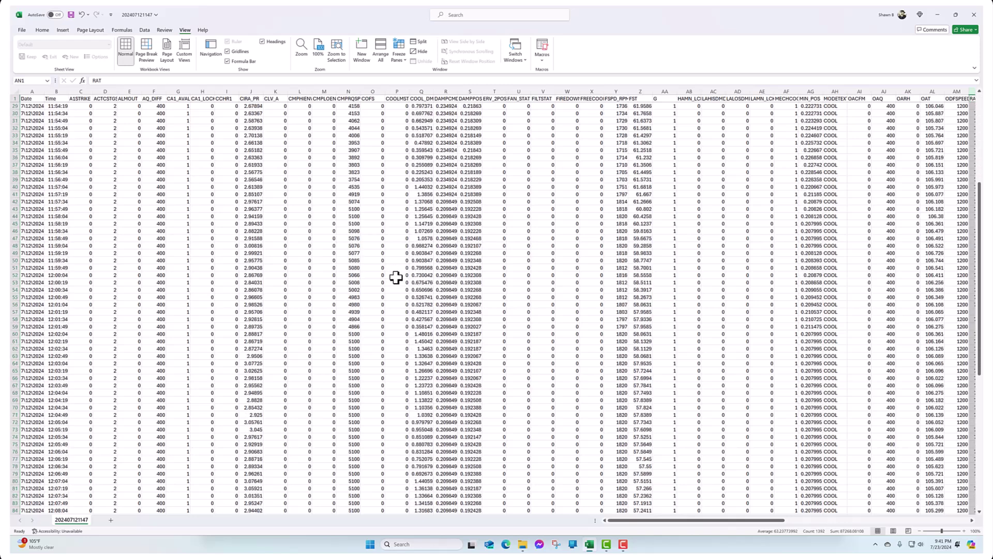
left_click(373, 92)
left_click(397, 92, "ctrl")
right_click(398, 93)
left_click(420, 179)
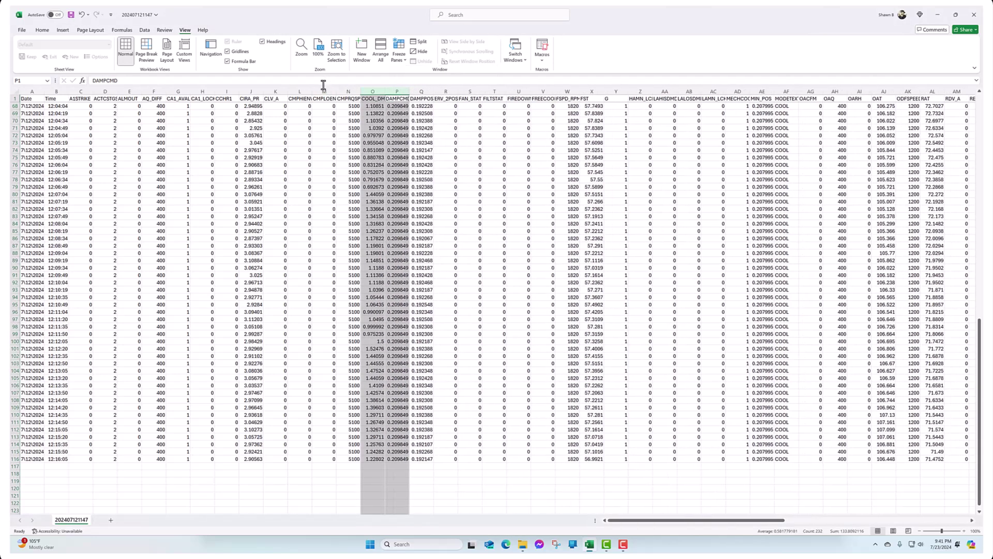
Delete columns K to M, CLV_A through CMPLOENV
scroll(334, 169, "down", 1)
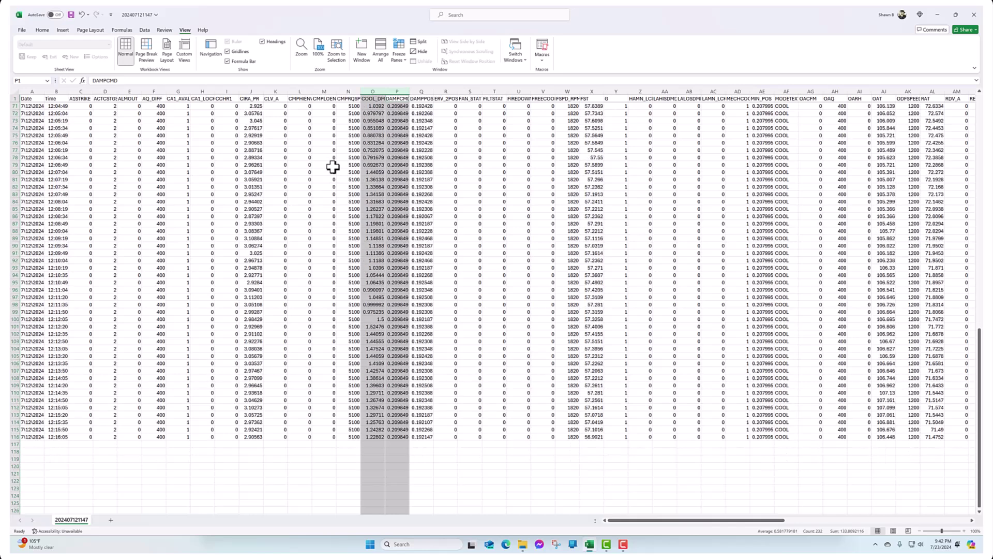
scroll(332, 167, "up", 7)
left_click(275, 91)
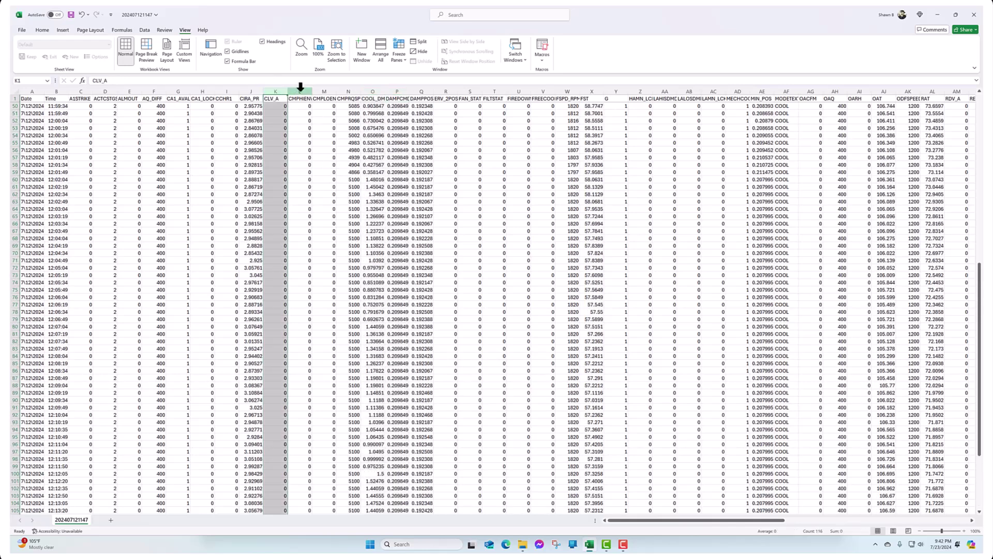
left_click(300, 92, "ctrl")
left_click(322, 91, "ctrl")
right_click(322, 92)
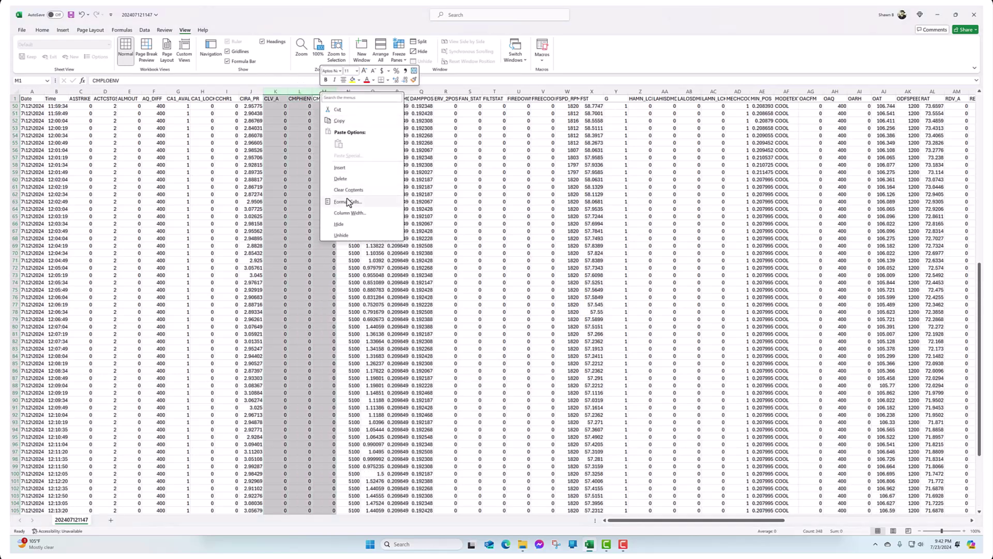
left_click(341, 179)
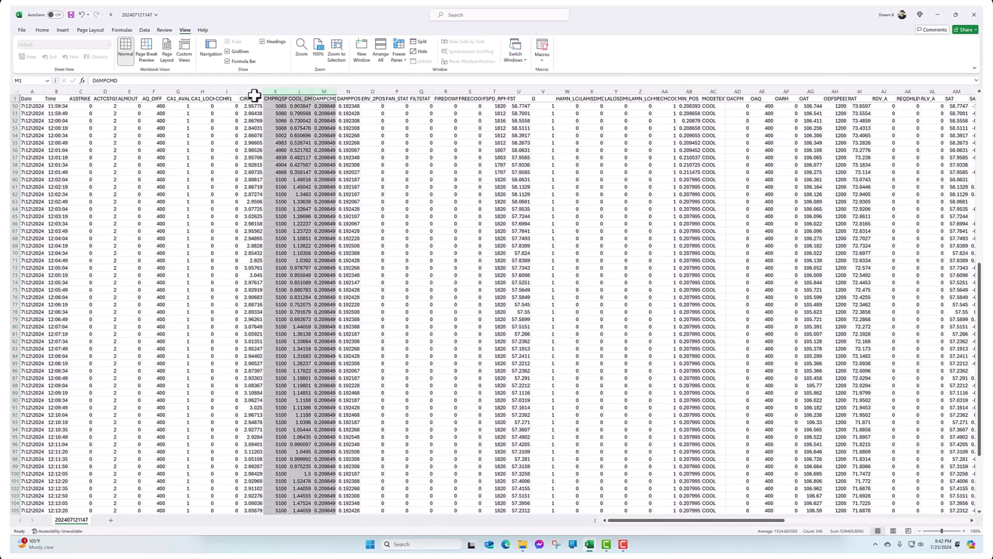
Examine how the COOL_DMD values change over the whole log
scroll(243, 194, "down", 3)
scroll(243, 212, "up", 4)
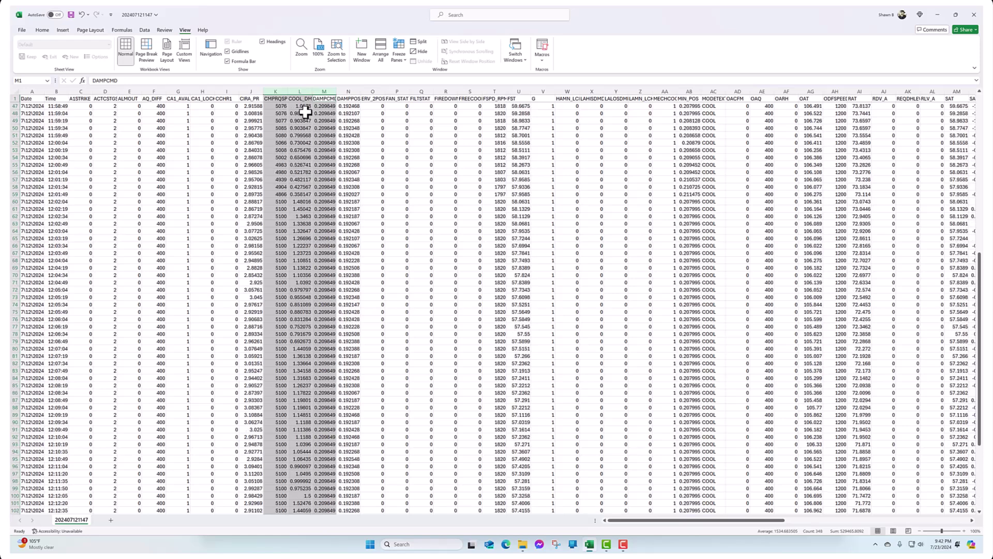
left_click(299, 92)
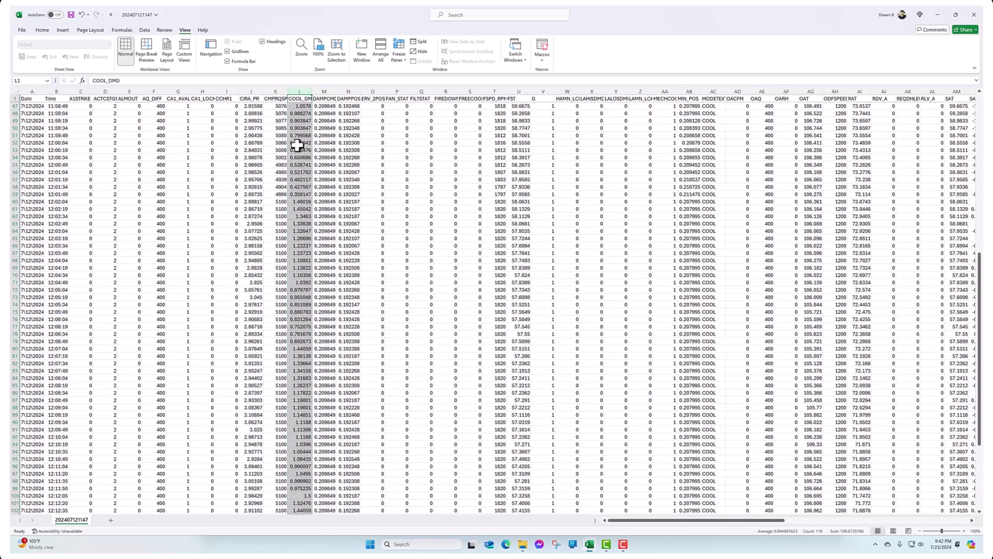
scroll(294, 302, "down", 7)
scroll(293, 302, "up", 7)
scroll(352, 380, "down", 7)
scroll(332, 316, "up", 20)
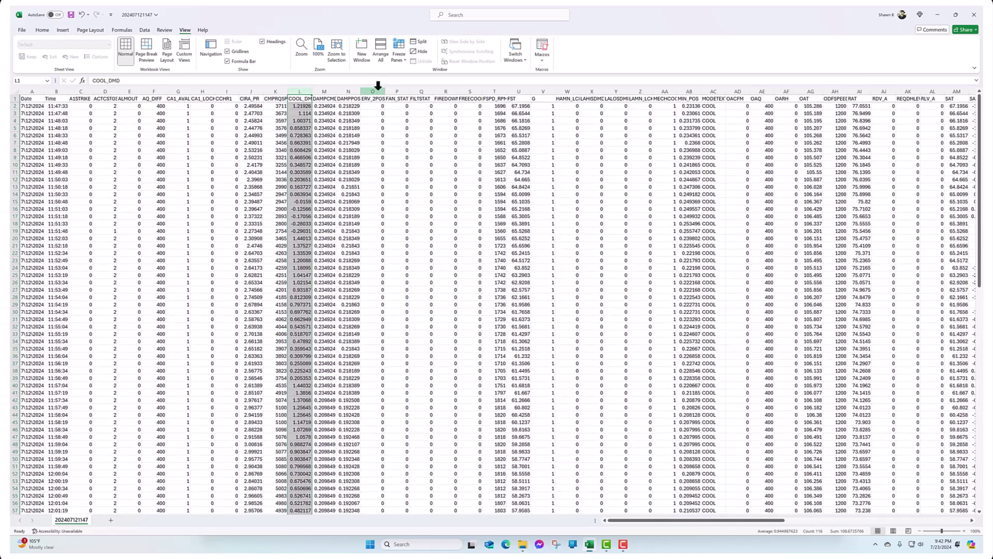
Delete columns O to S, from ERV_2POS through FREECOOL
left_click(375, 89)
left_click(398, 89, "ctrl")
left_click(421, 89, "ctrl")
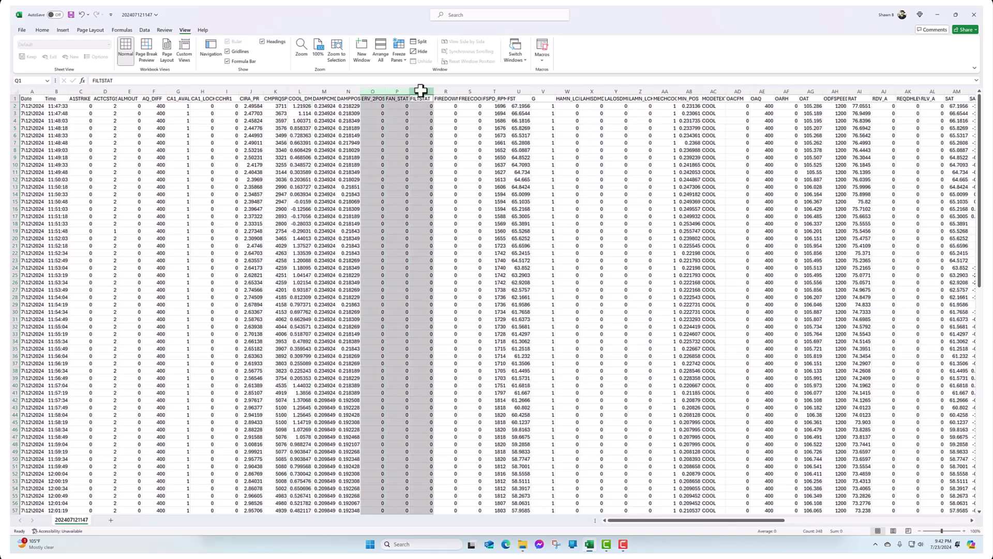
left_click(444, 91, "ctrl")
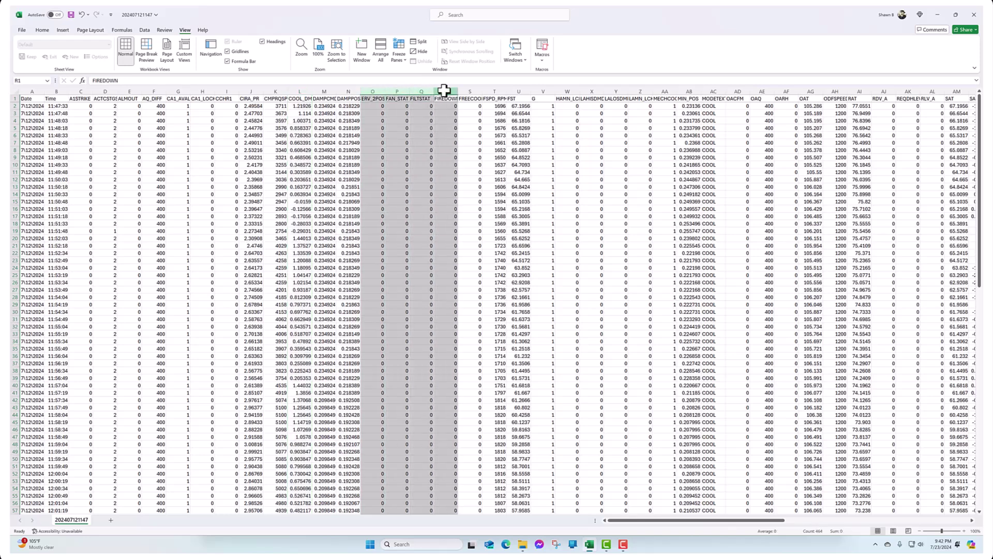
left_click(476, 89, "ctrl")
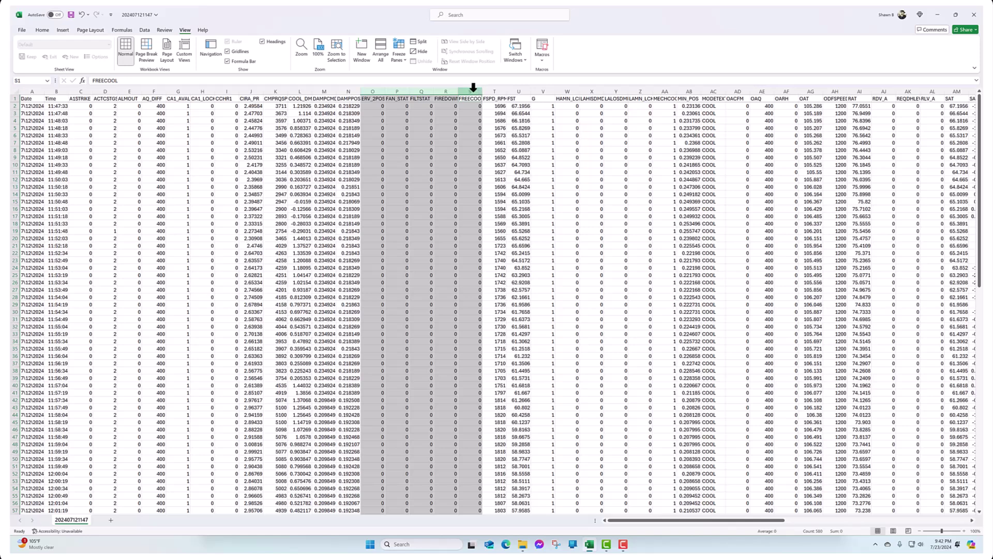
right_click(476, 89)
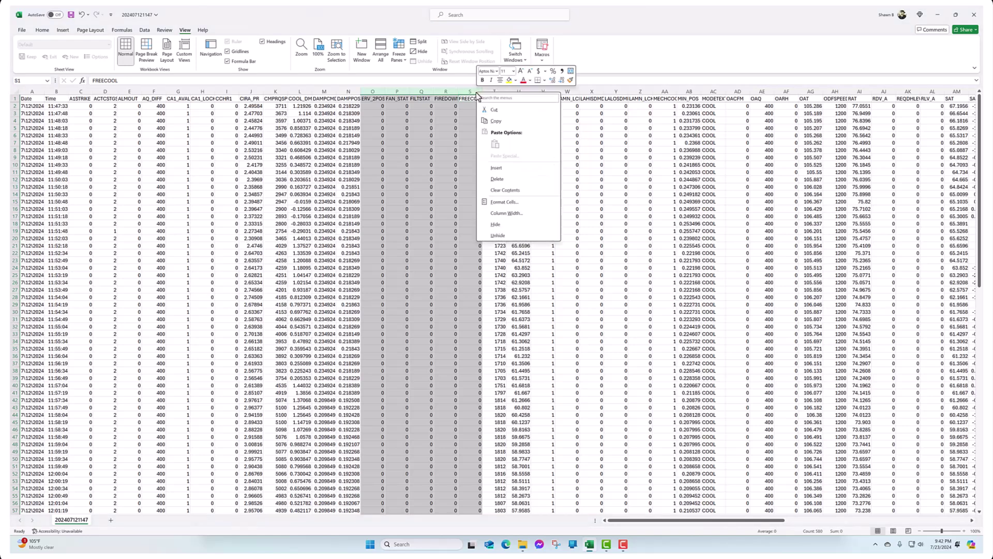
left_click(496, 178)
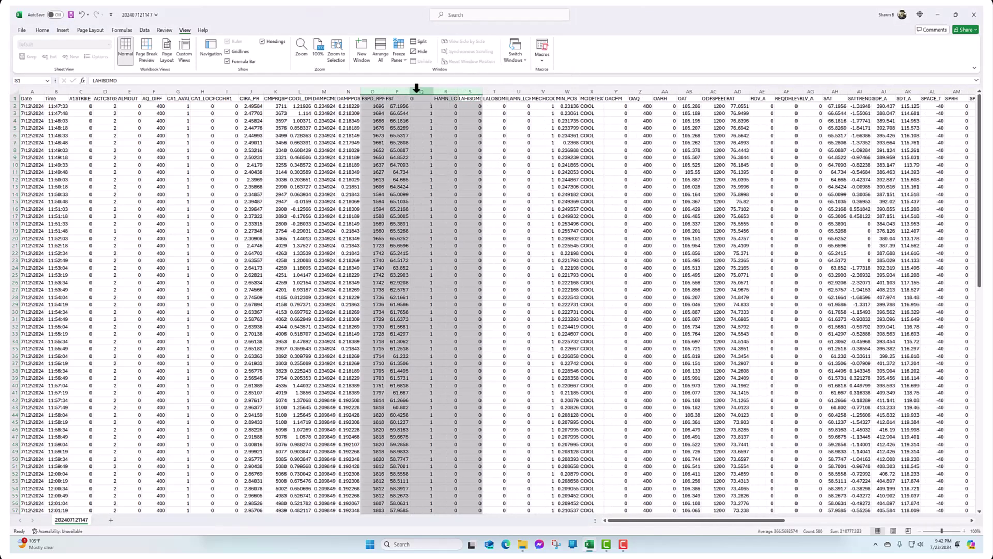
Check the G column down the log, and delete columns R to U, ending with LAMN_LCK
left_click(418, 91)
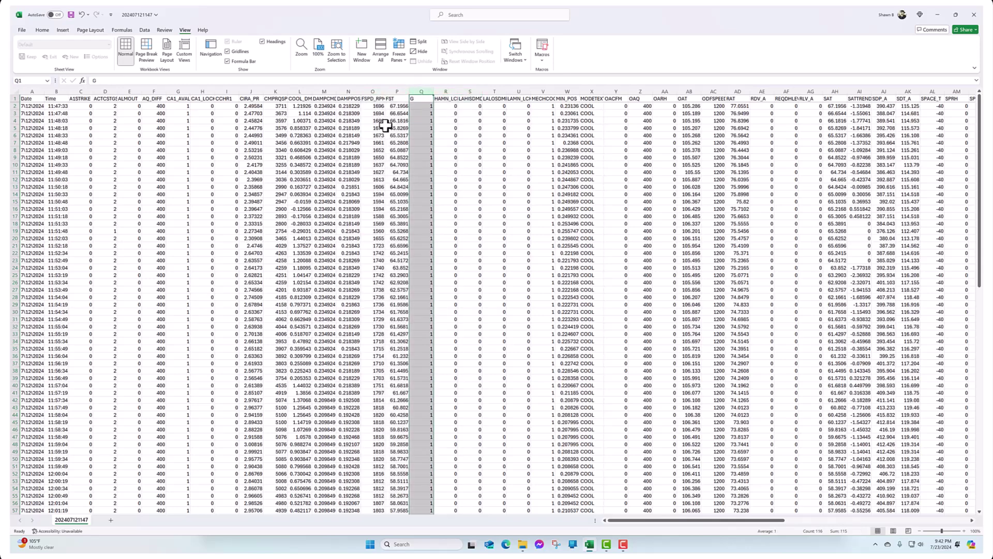
scroll(376, 220, "down", 11)
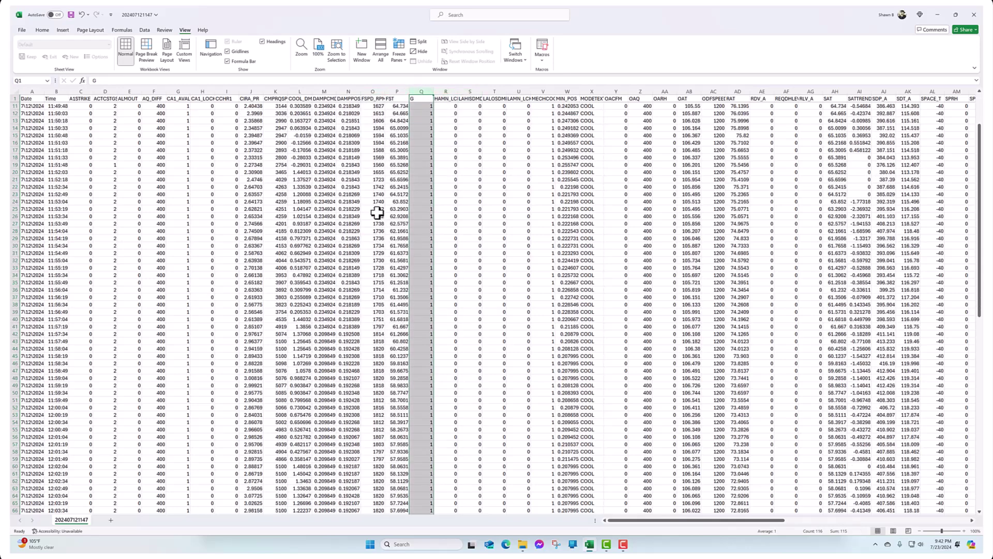
scroll(373, 239, "down", 11)
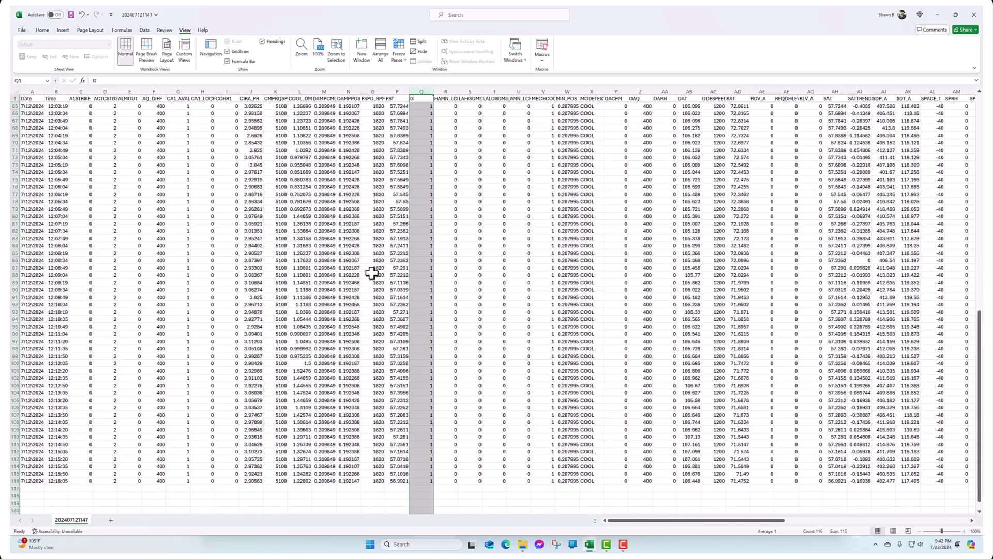
scroll(389, 209, "up", 19)
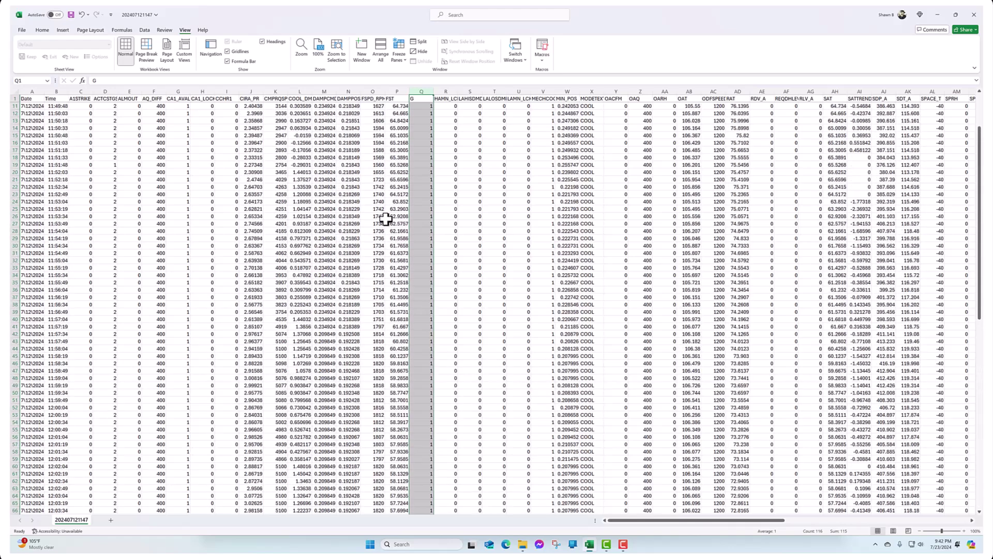
left_click(446, 91)
left_click(470, 91, "ctrl")
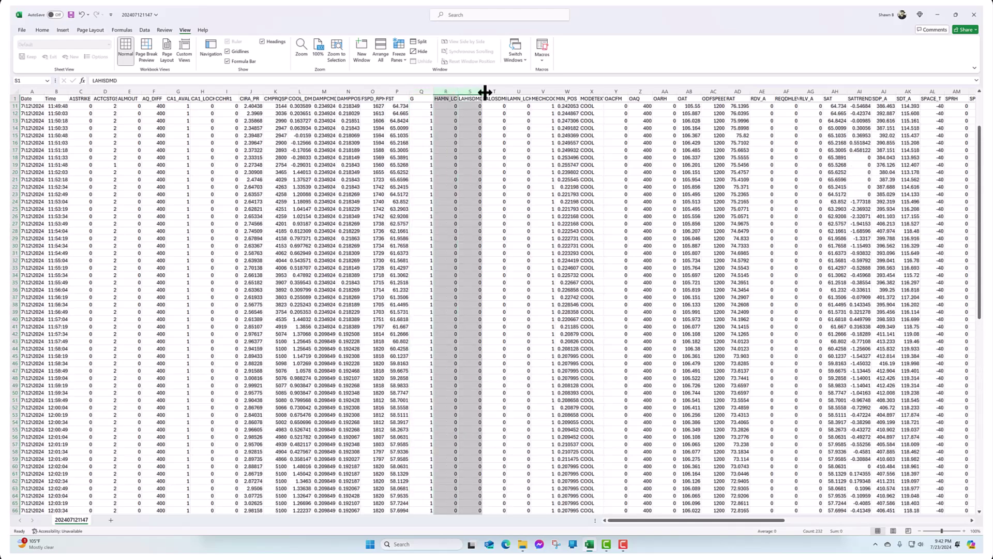
left_click(494, 91, "ctrl")
left_click(515, 88, "ctrl")
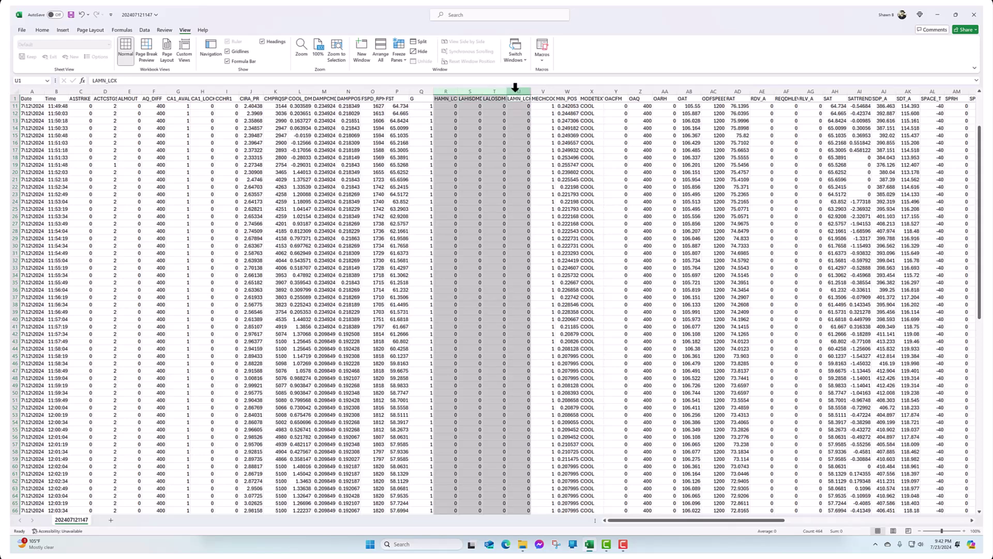
right_click(516, 92)
left_click(536, 179)
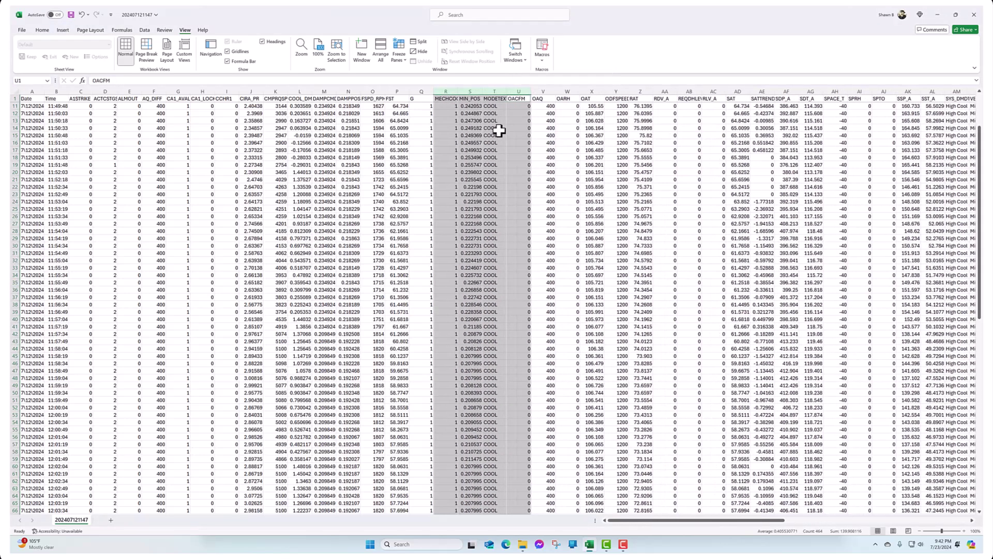
Check the MECHCOOL to OACFM columns down the log, and delete columns U and V, OACFM and OAQ
scroll(438, 216, "down", 3)
scroll(438, 216, "up", 6)
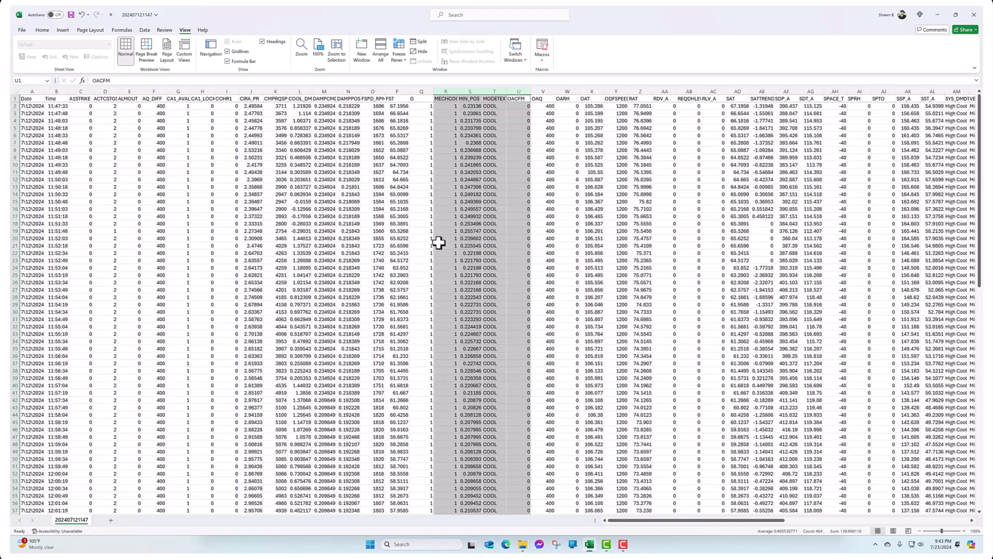
scroll(540, 179, "down", 18)
scroll(545, 206, "up", 18)
scroll(512, 212, "down", 17)
scroll(514, 217, "up", 17)
left_click(523, 91)
left_click(542, 92, "ctrl")
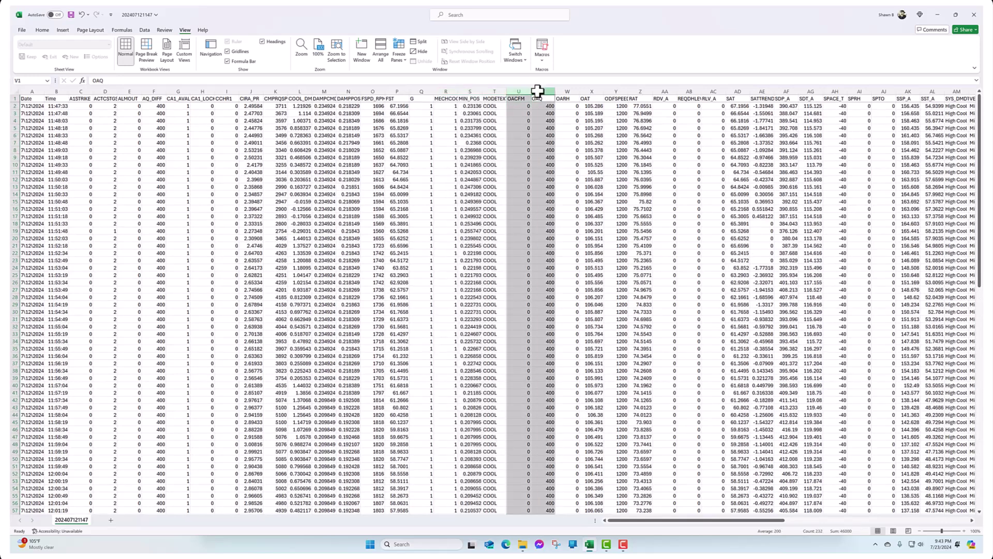
right_click(541, 93)
left_click(561, 178)
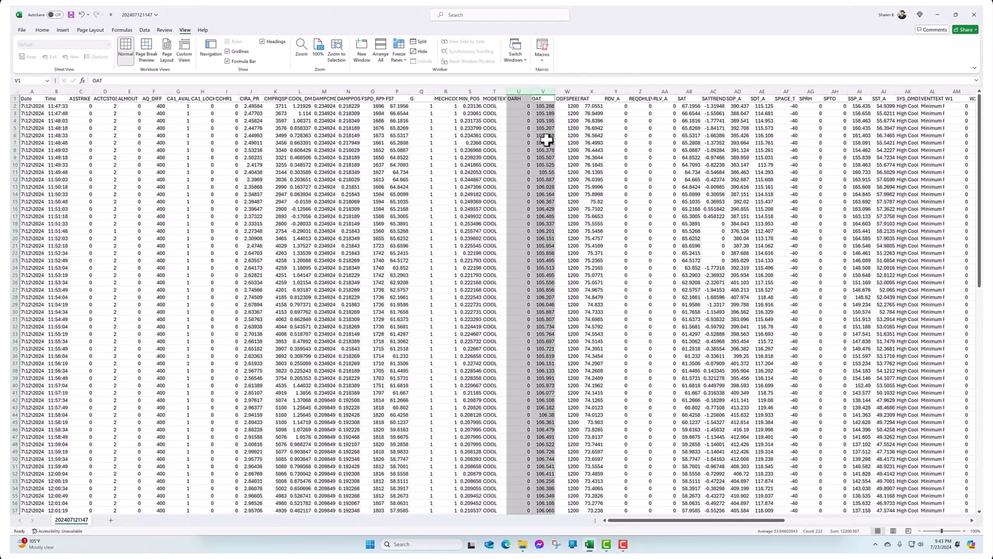
Delete column U, OARH, on its own
right_click(523, 92)
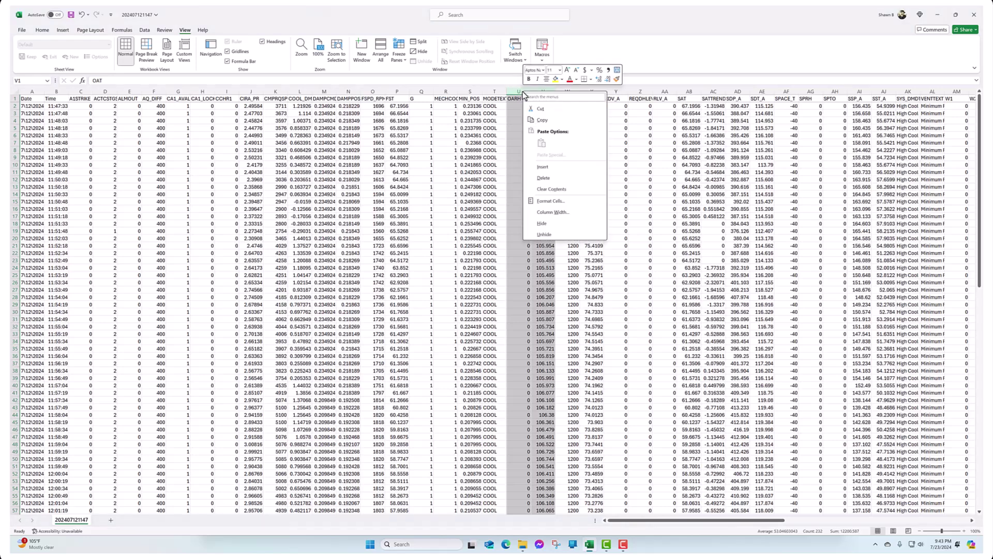
key("Escape")
left_click(517, 92)
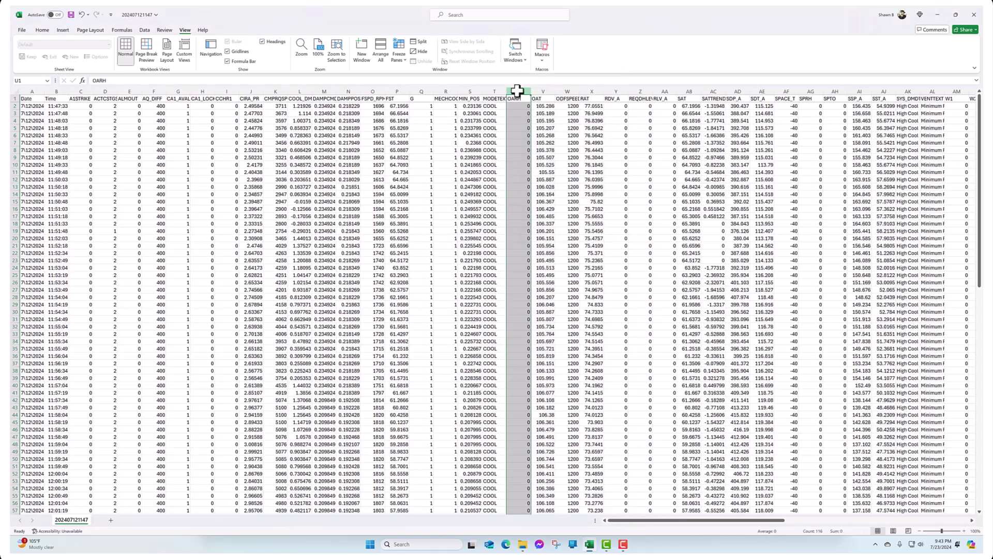
right_click(518, 92)
left_click(545, 178)
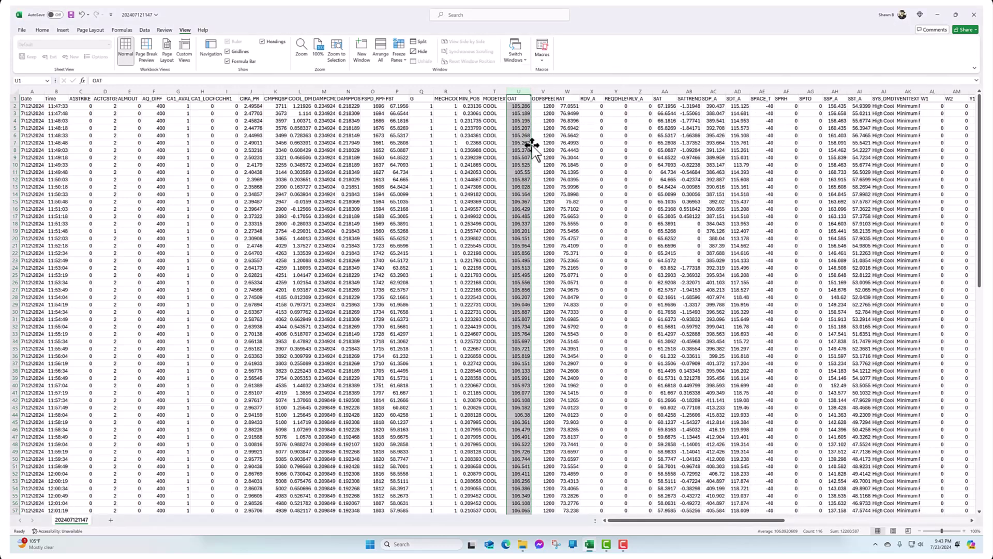
Examine how the OAT, RAT and SAT temperature values change from the start to the end of the log
scroll(535, 266, "down", 11)
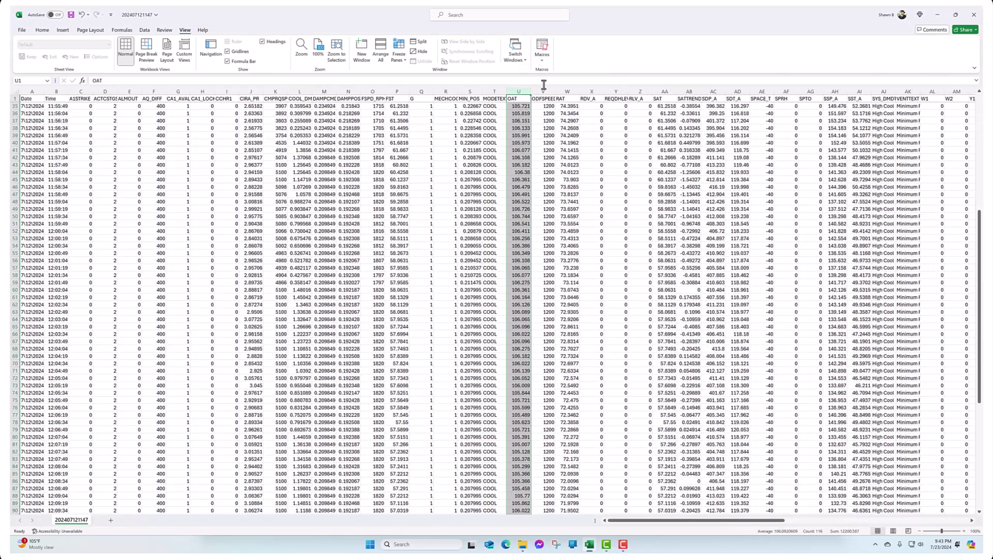
scroll(530, 249, "down", 11)
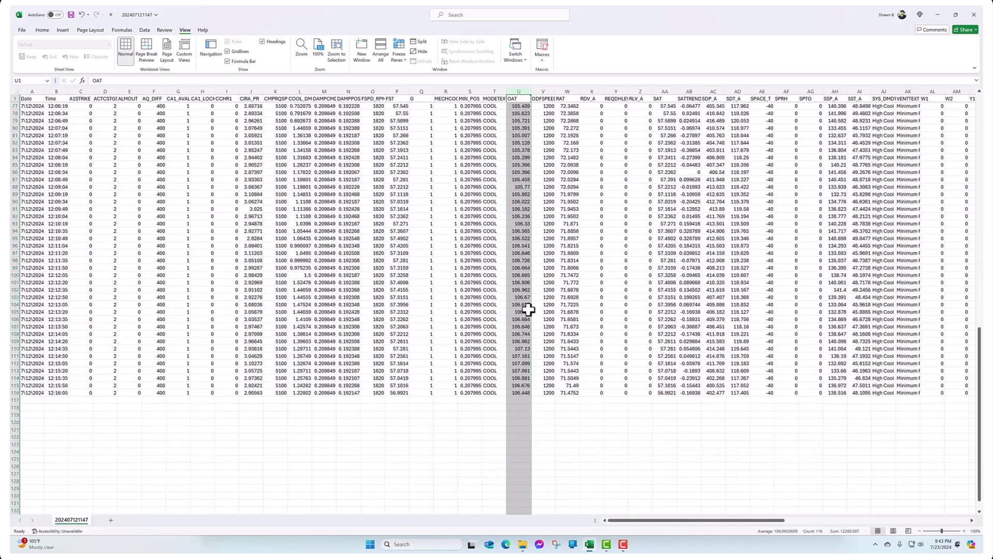
scroll(528, 311, "up", 20)
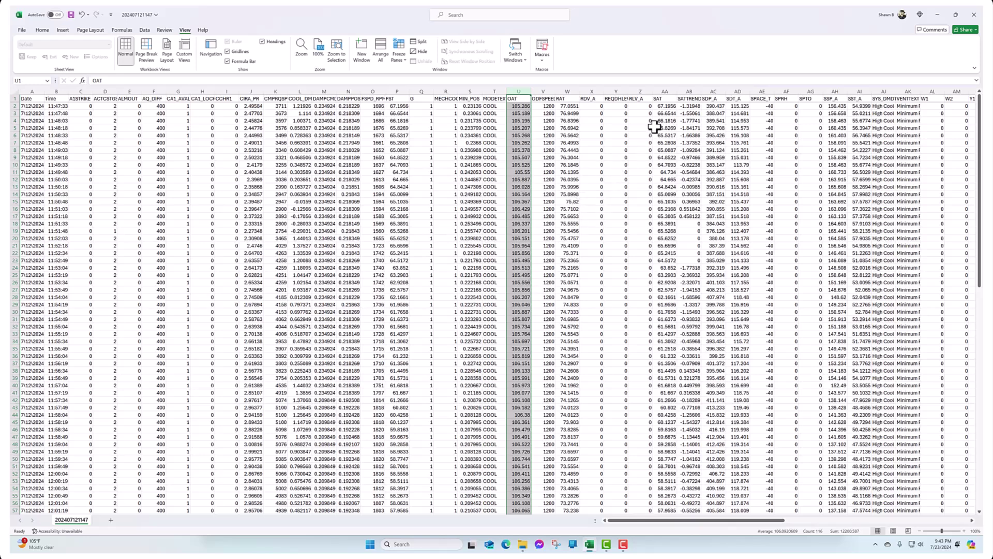
scroll(657, 227, "down", 12)
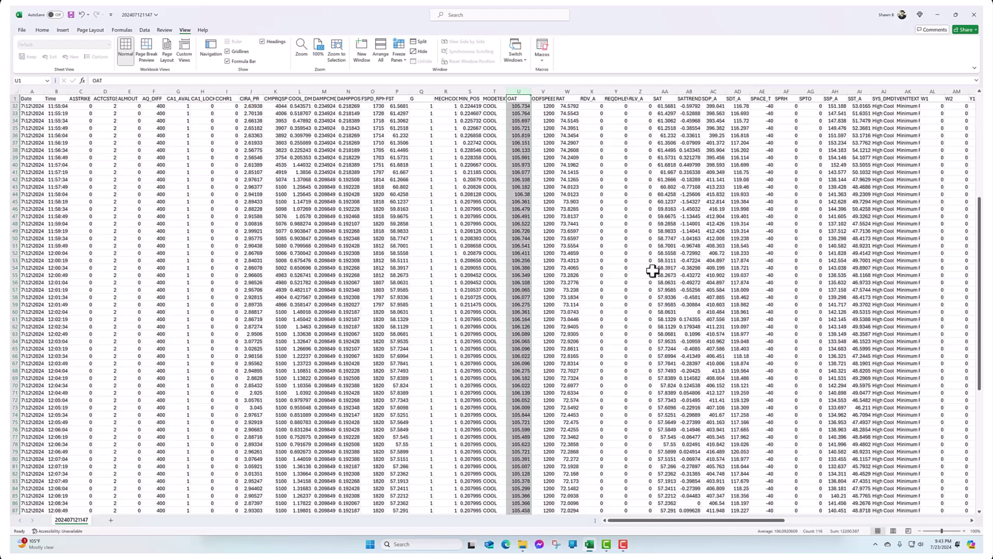
scroll(665, 403, "up", 1)
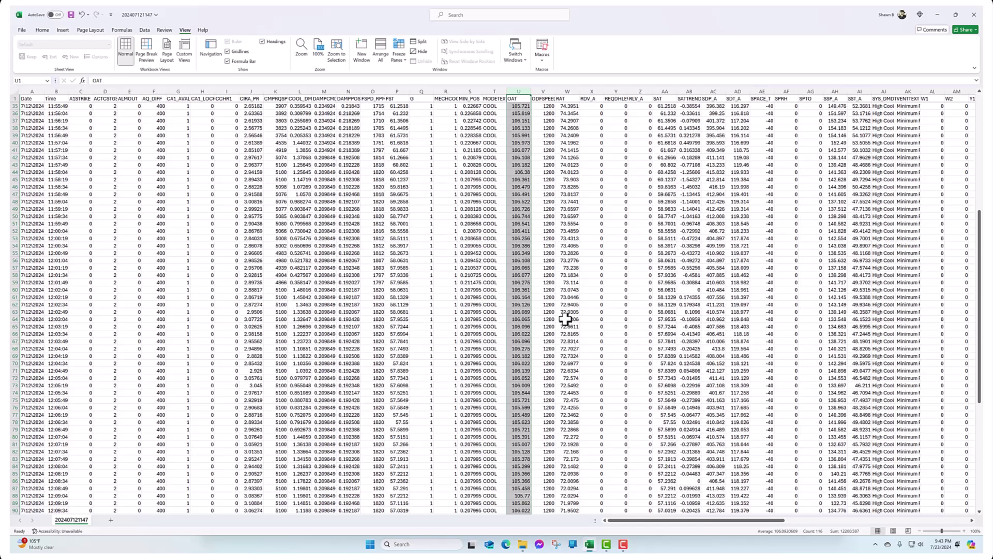
scroll(568, 288, "down", 7)
scroll(571, 349, "down", 3)
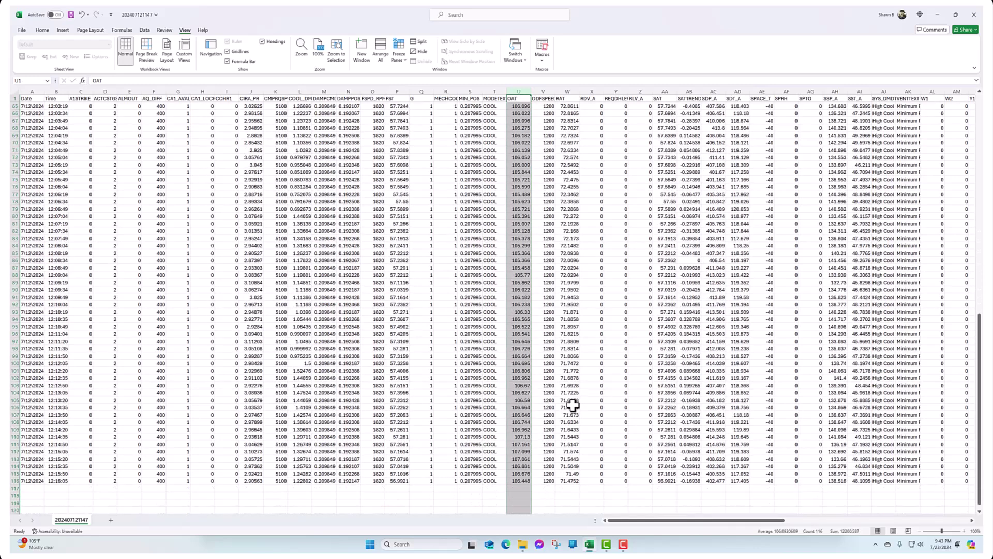
scroll(572, 405, "up", 7)
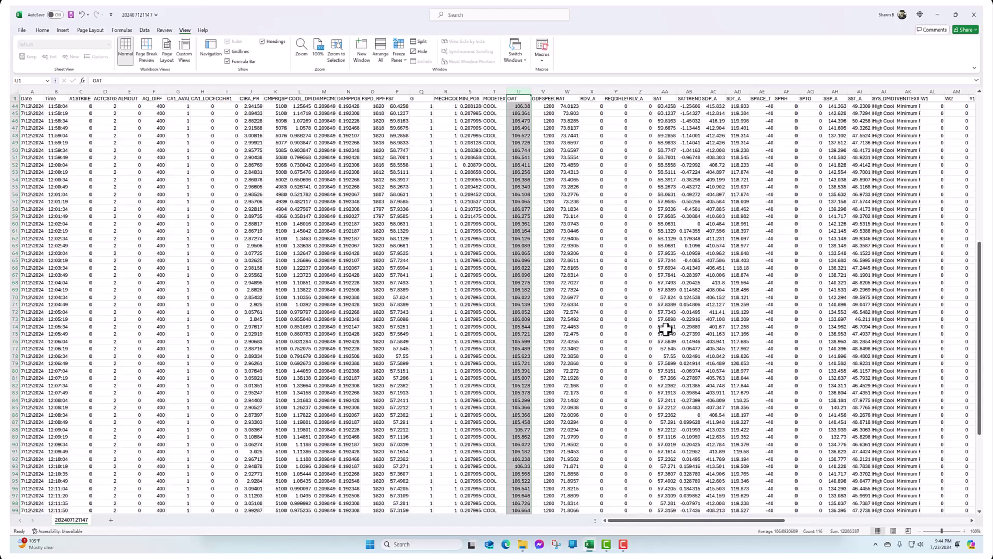
scroll(666, 329, "down", 4)
scroll(663, 381, "up", 1)
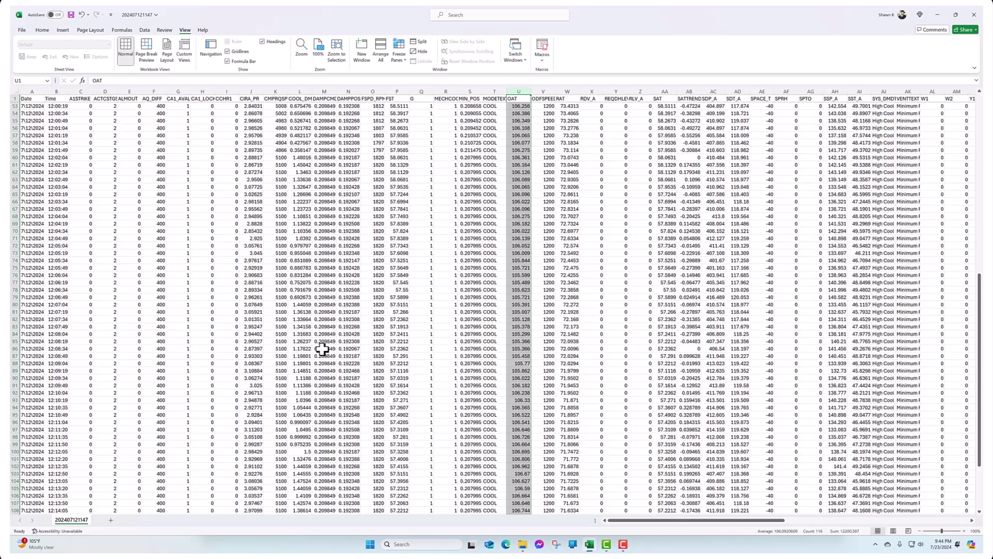
Compare the damper command and position values with MIN_POS in the second half of the log, and check the SSP_A values
scroll(523, 248, "up", 2)
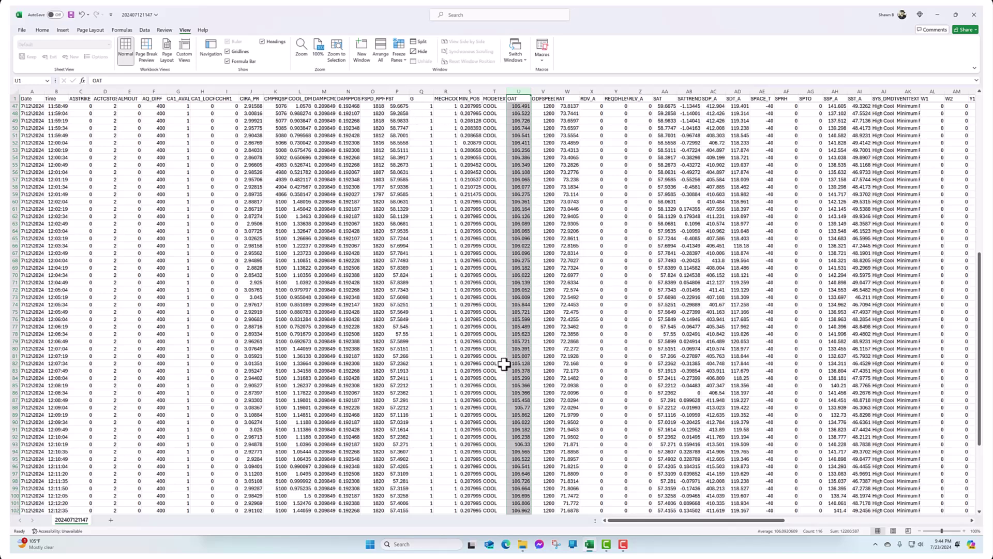
scroll(490, 362, "down", 3)
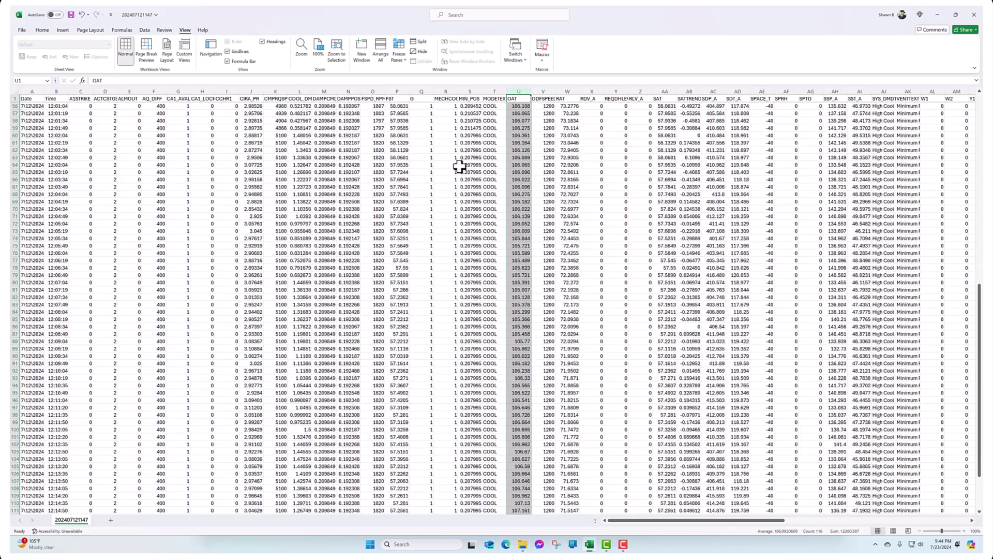
scroll(473, 372, "up", 3)
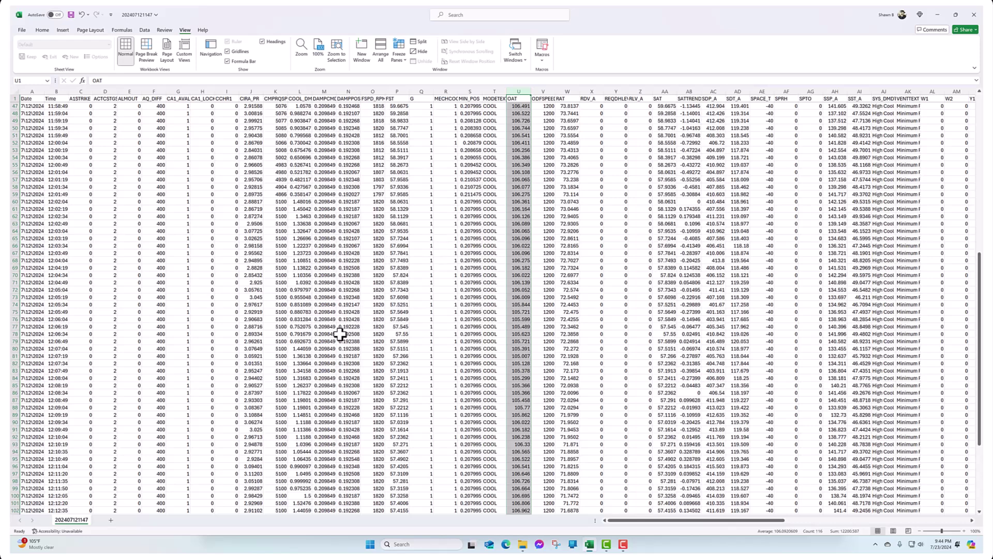
scroll(113, 261, "down", 3)
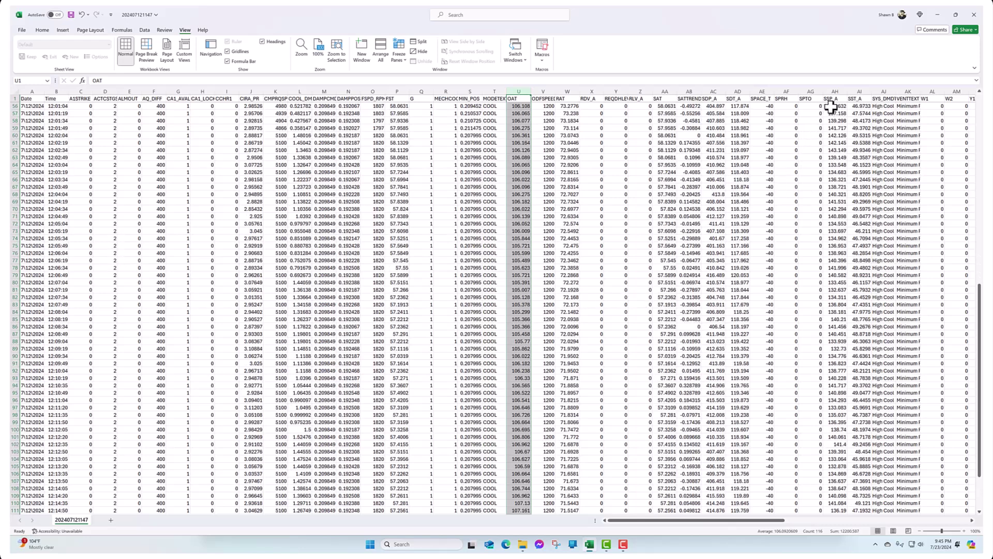
scroll(845, 275, "down", 2)
scroll(844, 276, "up", 2)
scroll(841, 212, "down", 3)
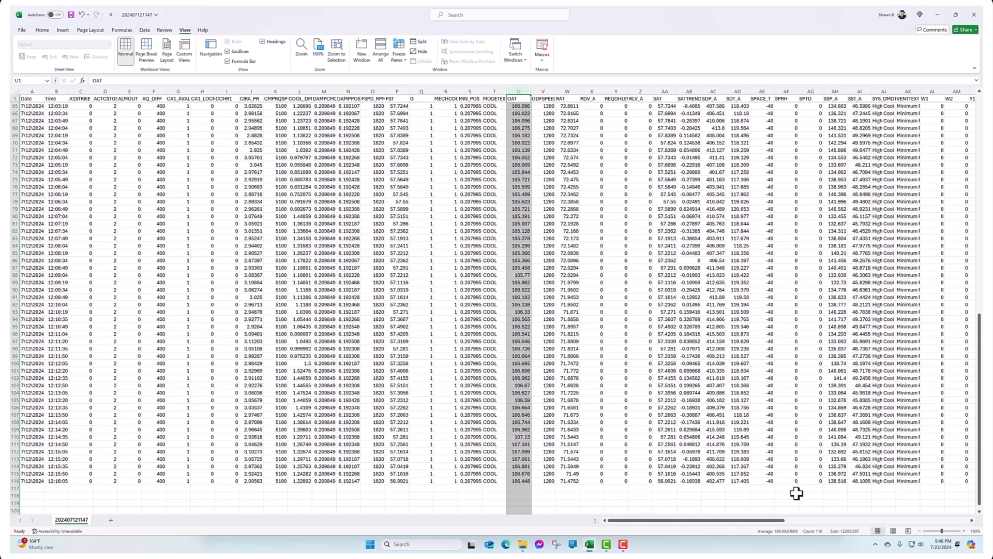
Review the remaining operating values across the whole log down to the final rows, and clear the OAT column selection
left_click_drag(758, 521, 691, 521)
scroll(101, 354, "up", 20)
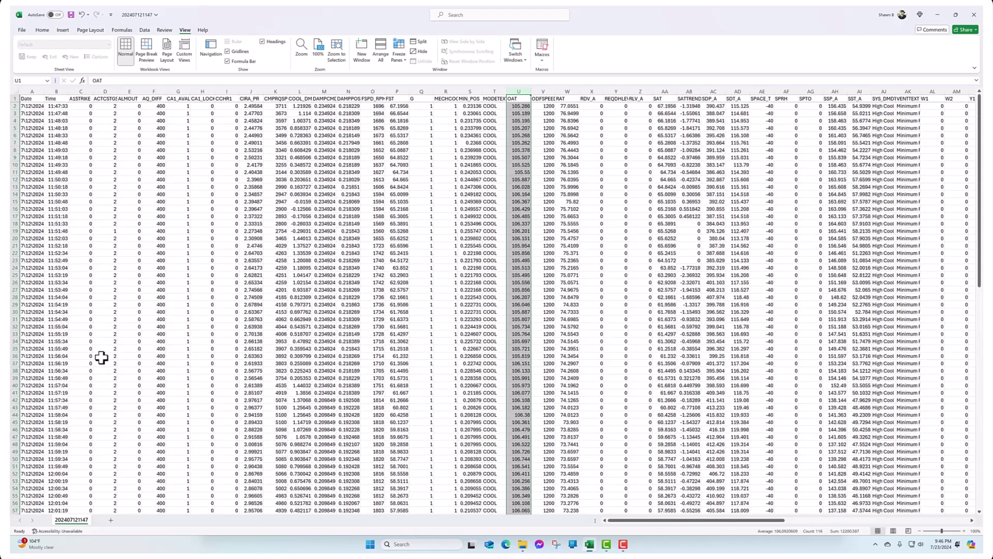
scroll(188, 295, "down", 20)
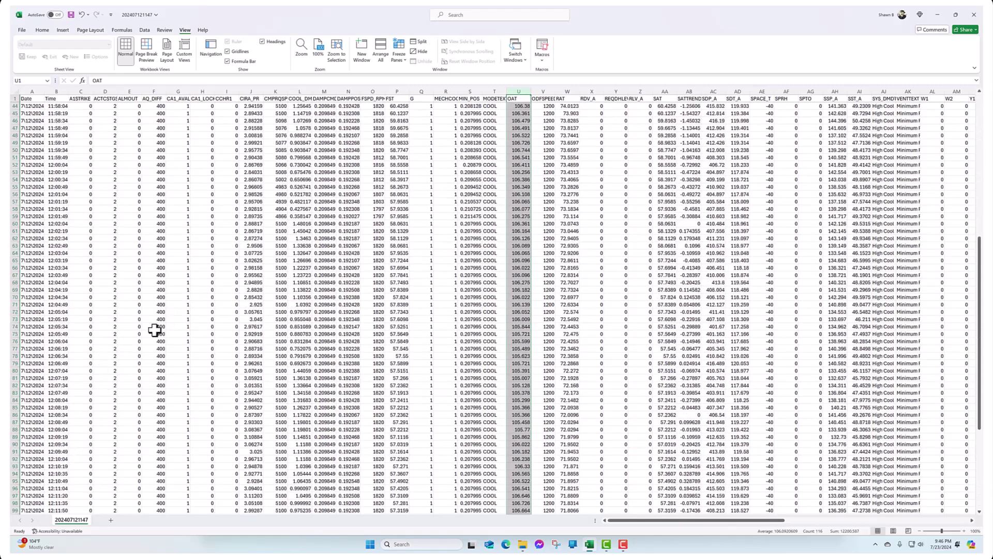
scroll(288, 350, "up", 2)
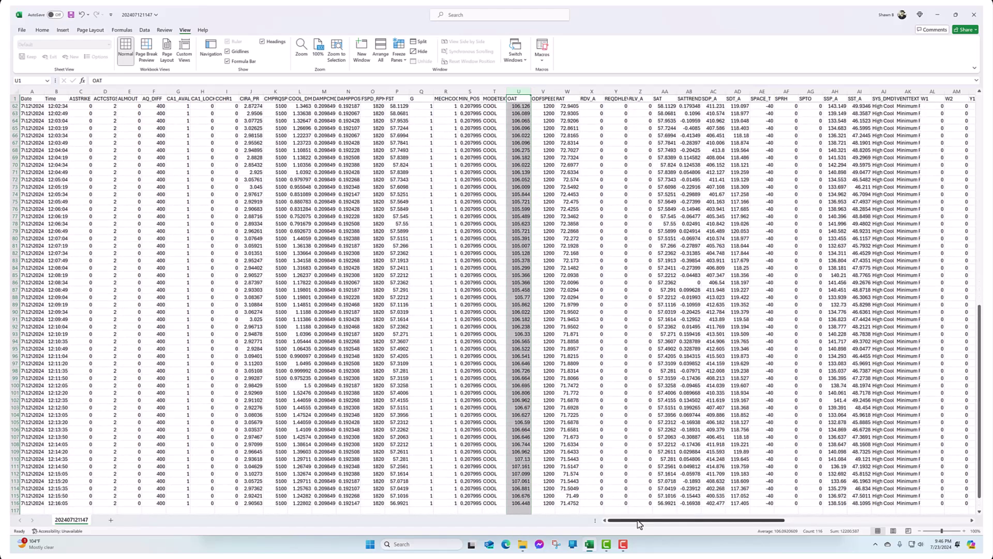
mouse_move(644, 520)
left_mouse_down()
mouse_move(688, 520)
mouse_move(644, 520)
left_mouse_up()
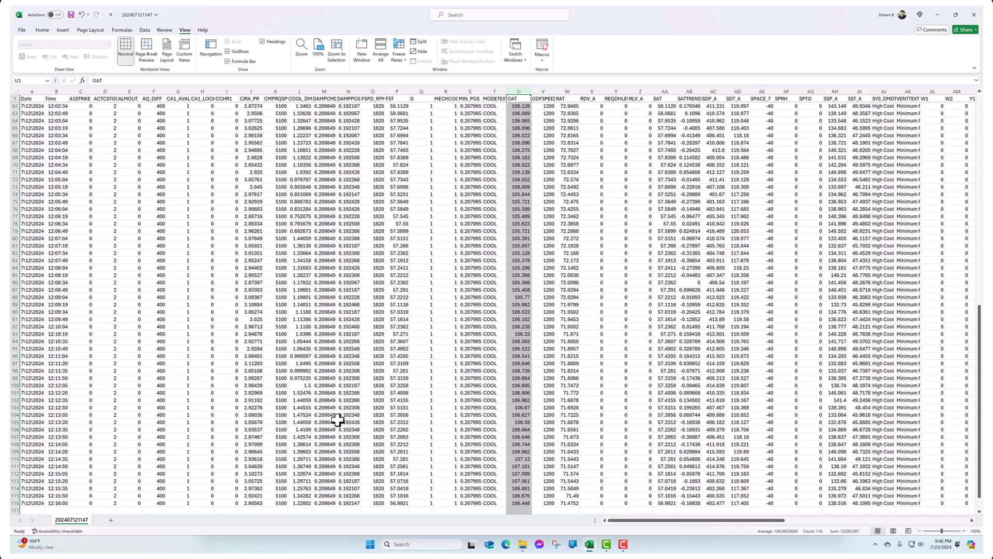
scroll(135, 315, "down", 2)
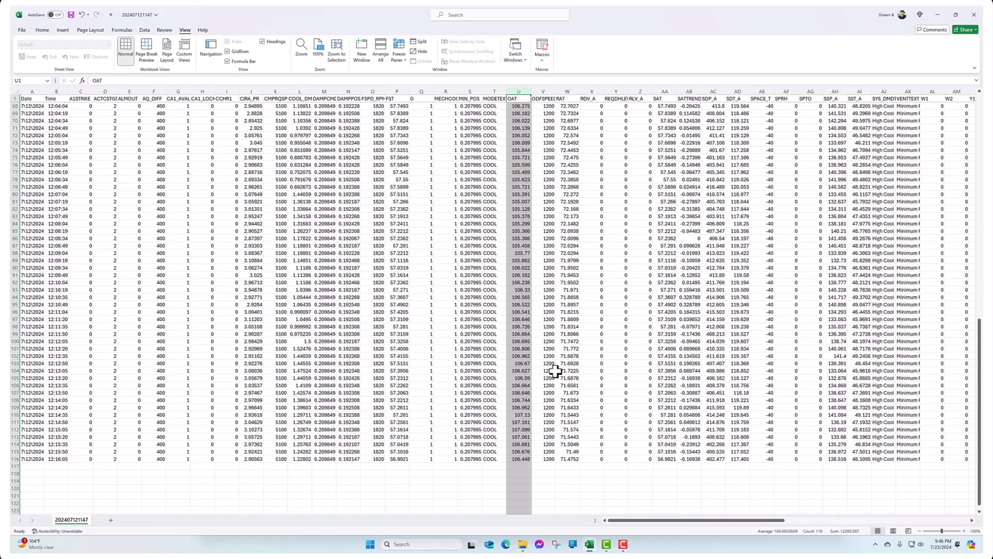
scroll(562, 445, "up", 4)
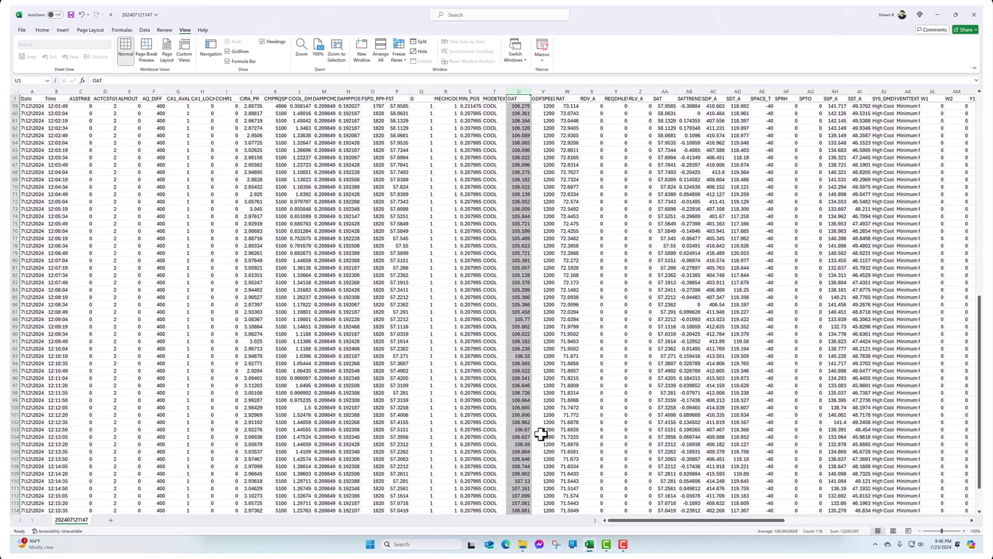
scroll(543, 435, "down", 2)
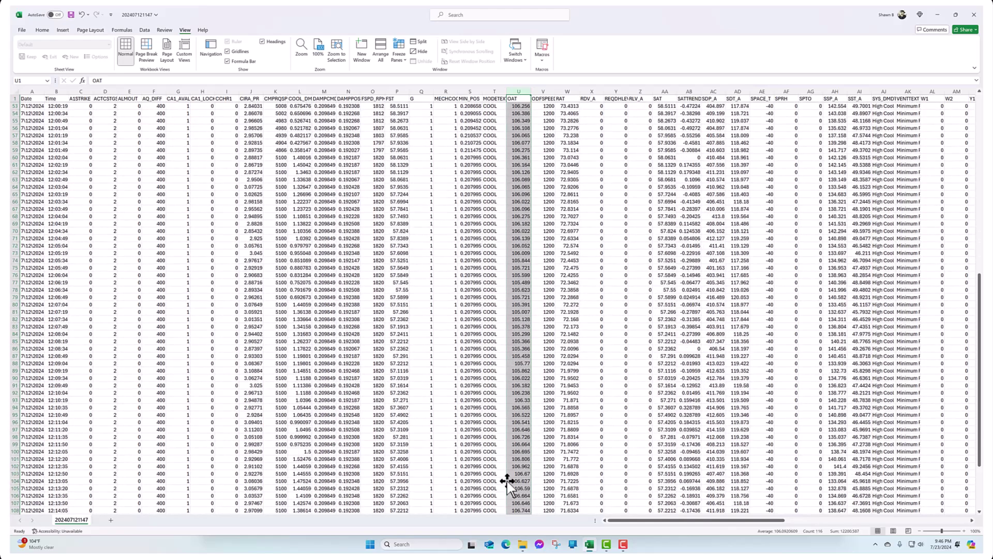
scroll(487, 488, "down", 3)
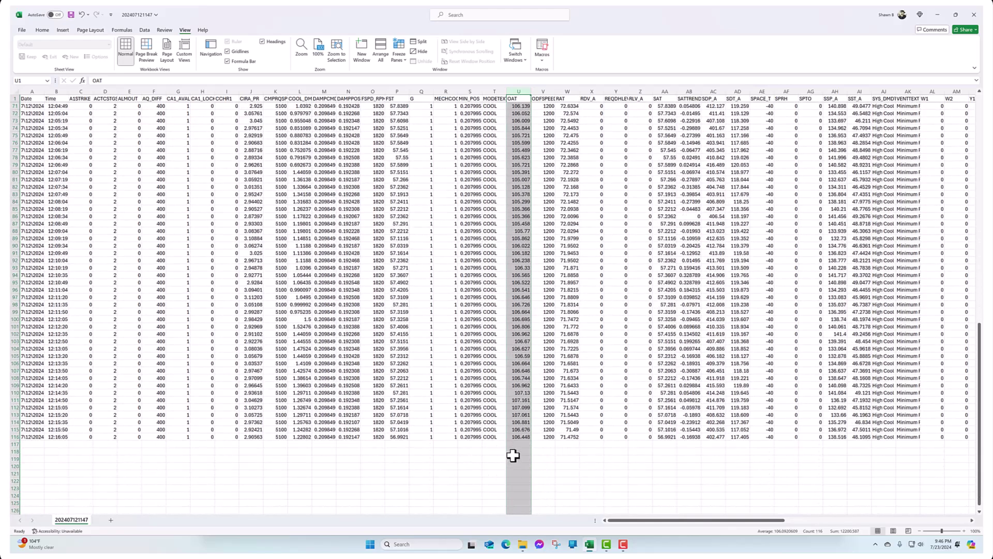
left_click(493, 457)
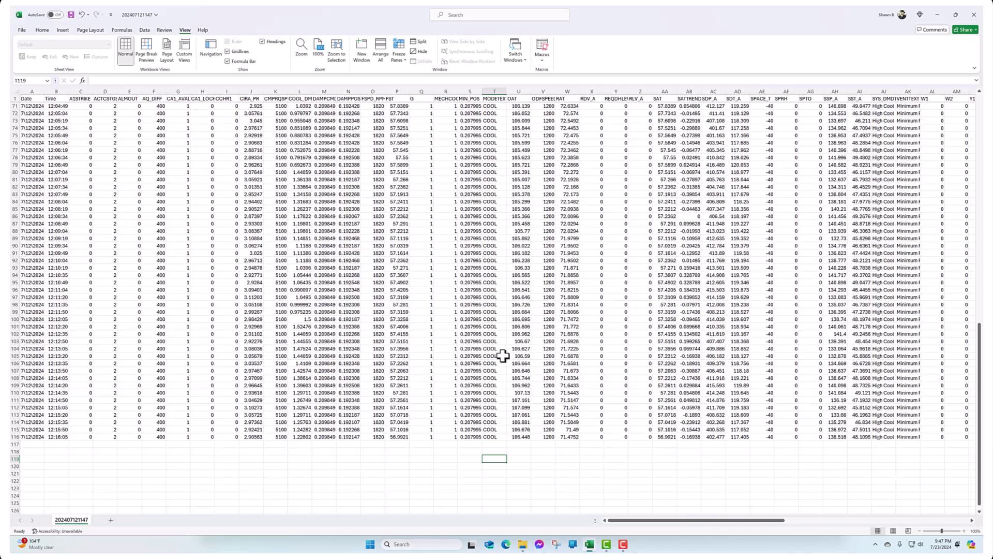
scroll(524, 370, "up", 1)
scroll(524, 370, "up", 3)
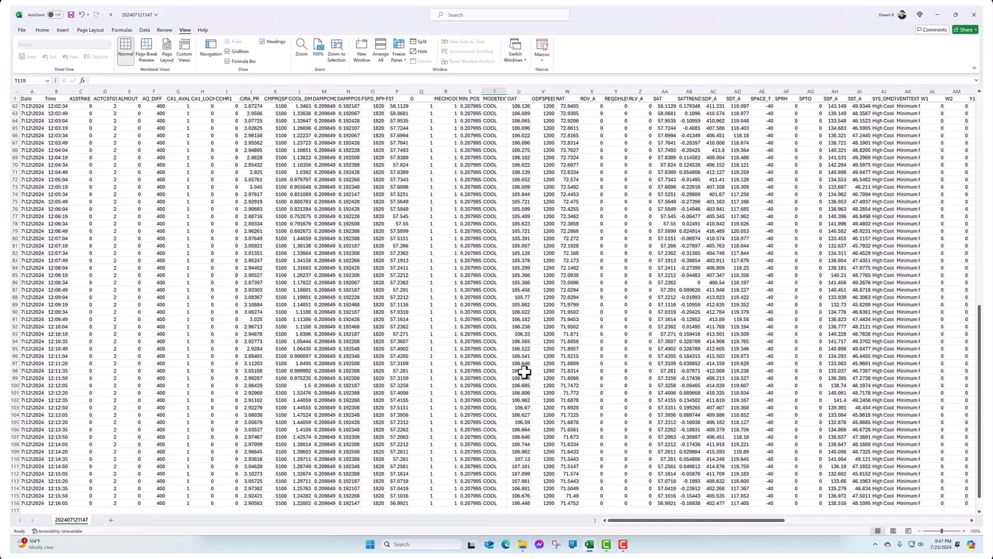